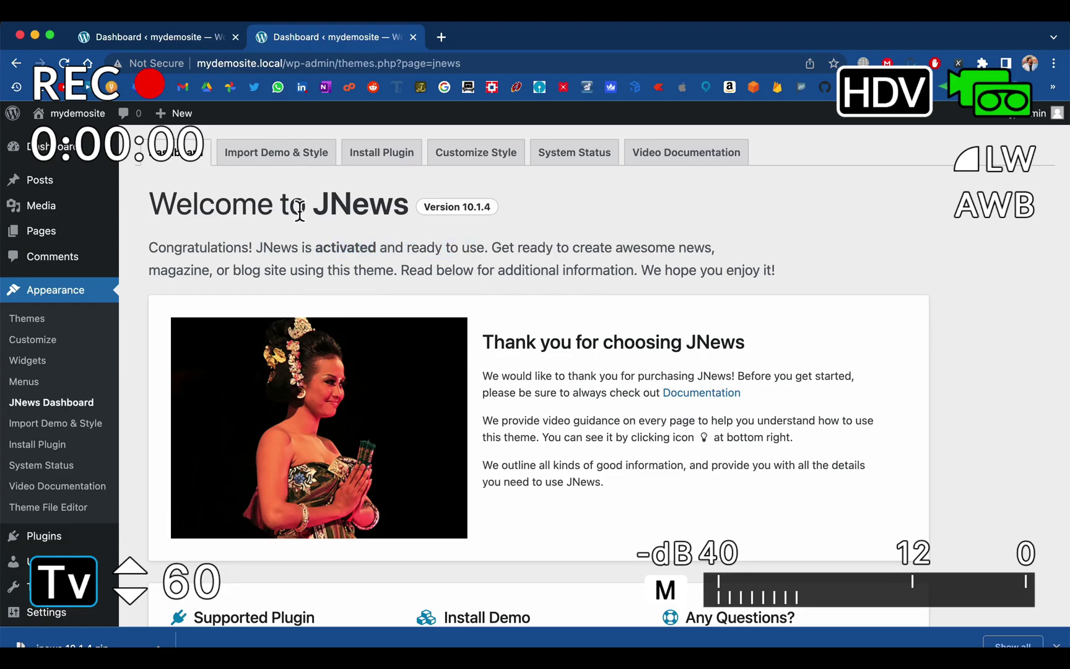
Open the JNews Import Demo & Style page and scroll through the demo grid
{"action": "left_click", "coordinate": [270, 166]}
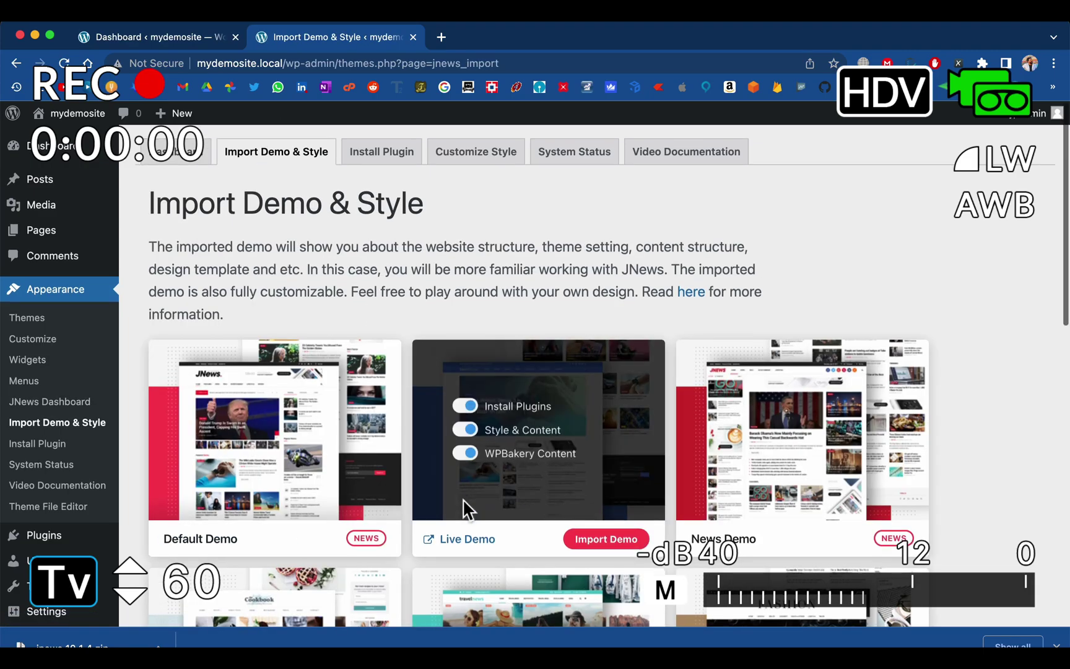
{"action": "scroll", "coordinate": [463, 498], "scroll_direction": "down", "scroll_amount": 4}
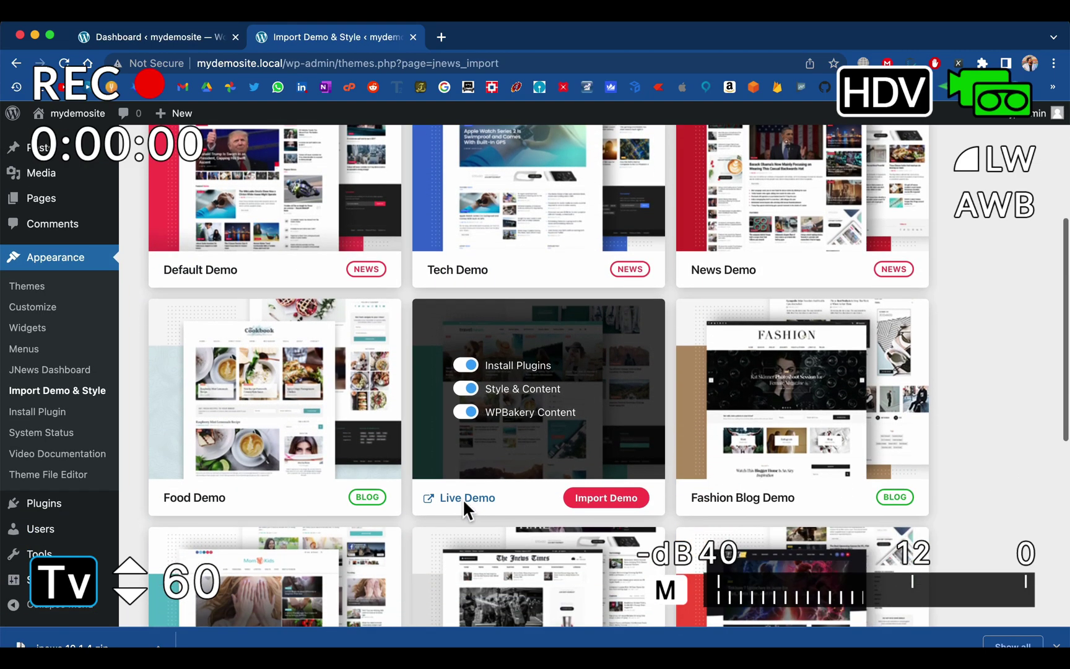
{"action": "scroll", "coordinate": [468, 505], "scroll_direction": "down", "scroll_amount": 3}
{"action": "mouse_move", "coordinate": [532, 358]}
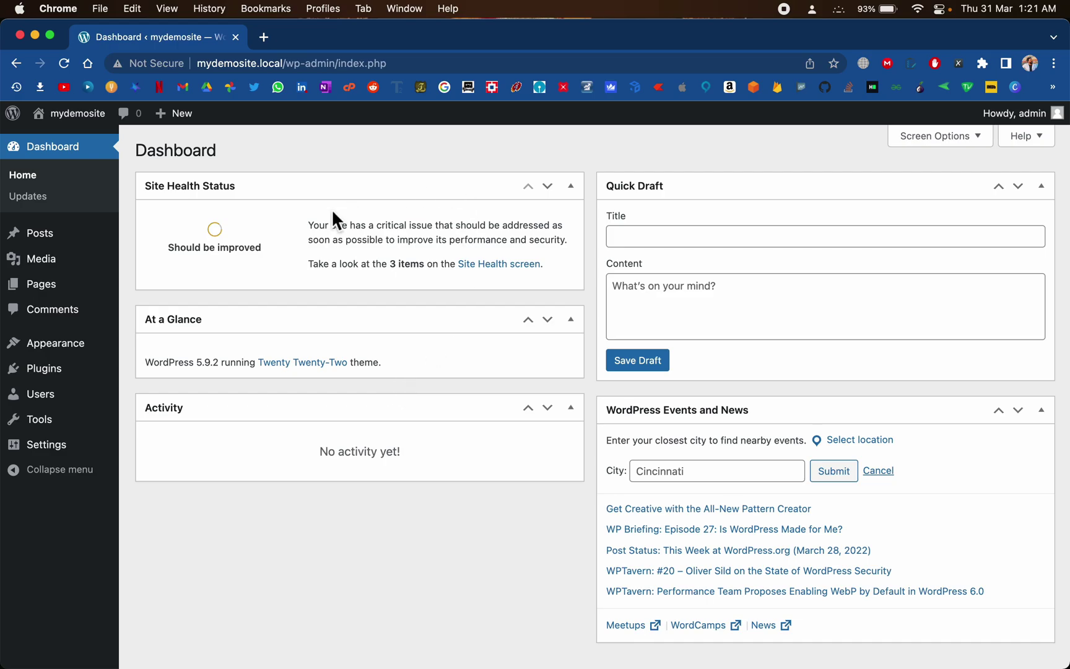
Open the All Posts list in a new browser tab
{"action": "mouse_move", "coordinate": [67, 240]}
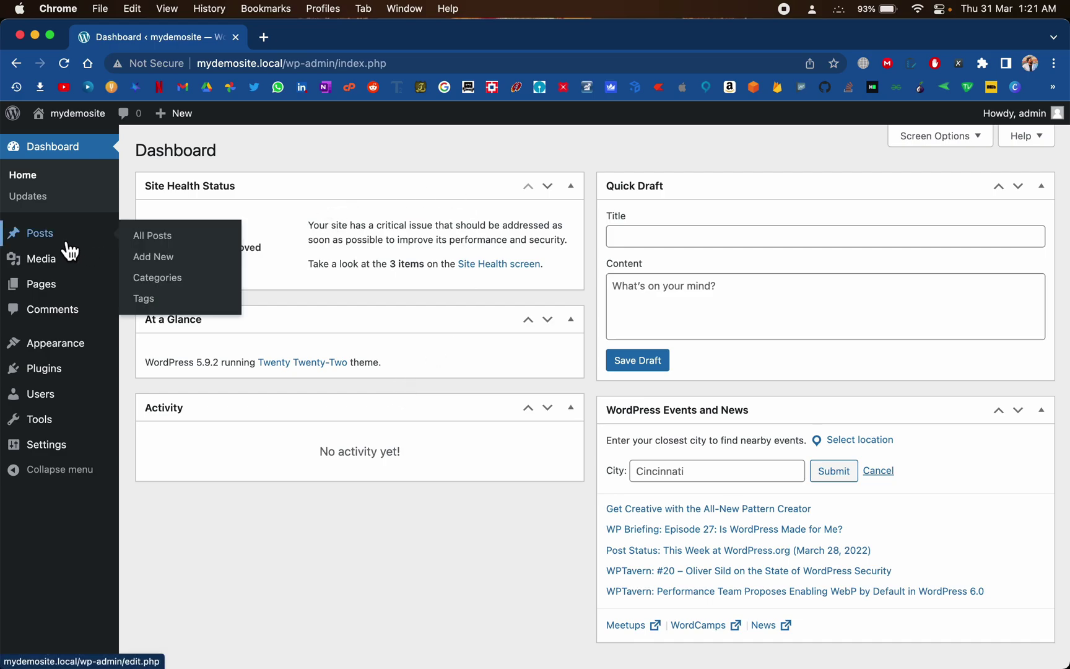
{"action": "right_click", "coordinate": [133, 234]}
{"action": "left_click", "coordinate": [184, 248]}
{"action": "left_click", "coordinate": [306, 38]}
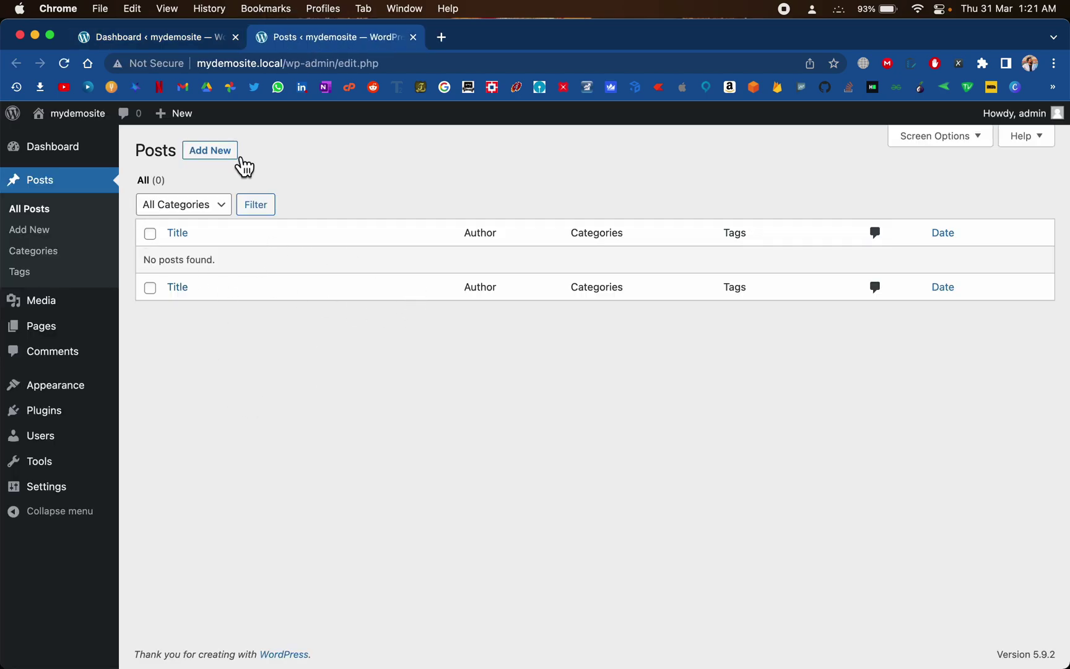
Open the All Pages list in a new browser tab
{"action": "mouse_move", "coordinate": [73, 334]}
{"action": "right_click", "coordinate": [149, 330]}
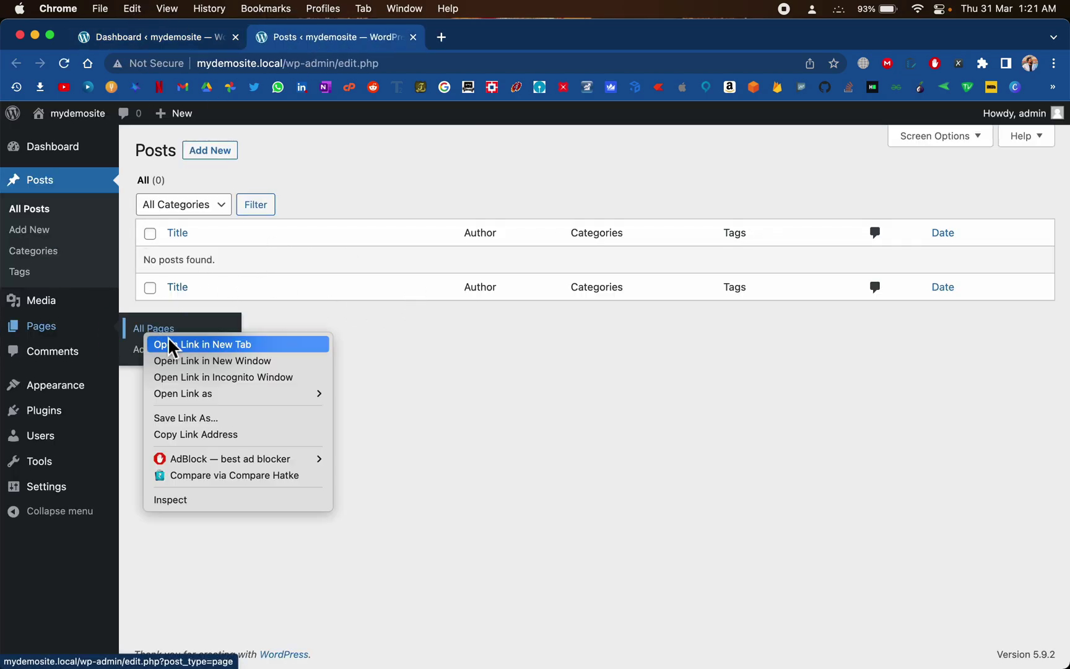
{"action": "left_click", "coordinate": [190, 344]}
{"action": "left_click", "coordinate": [457, 38]}
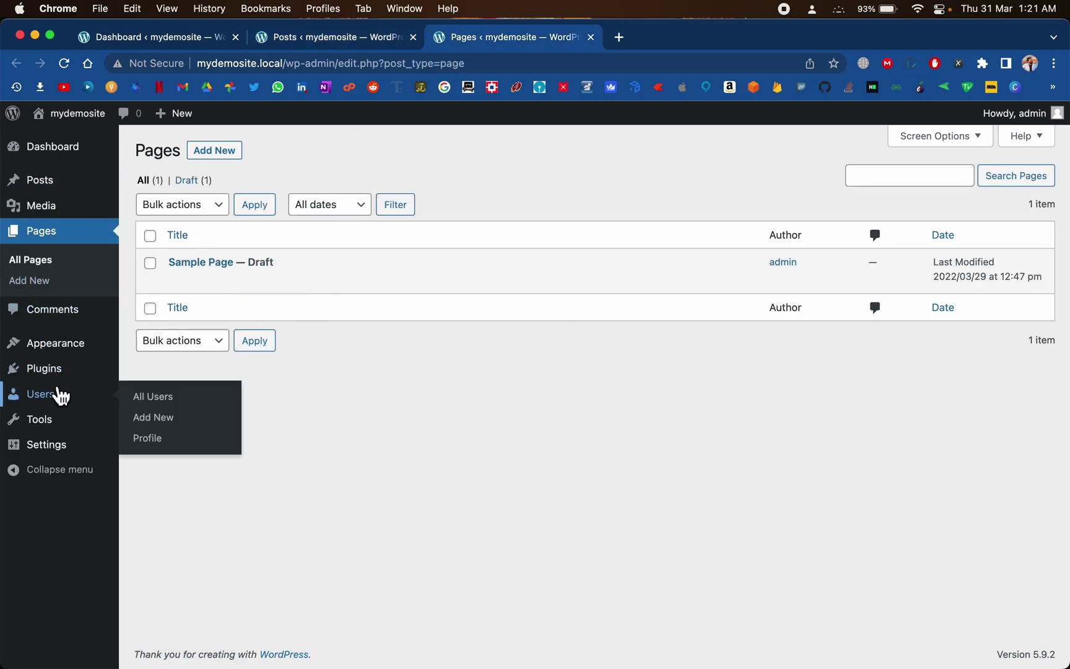
Open the Installed Plugins list in a new tab and view it
{"action": "mouse_move", "coordinate": [61, 382]}
{"action": "right_click", "coordinate": [152, 370]}
{"action": "left_click", "coordinate": [186, 375]}
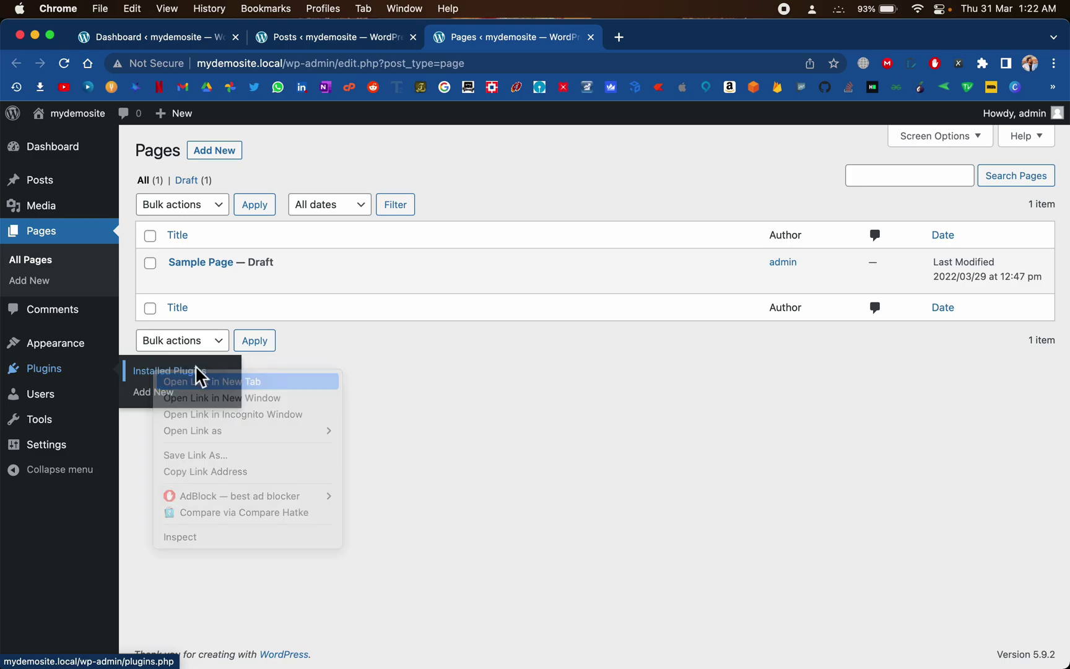
{"action": "left_click", "coordinate": [681, 43]}
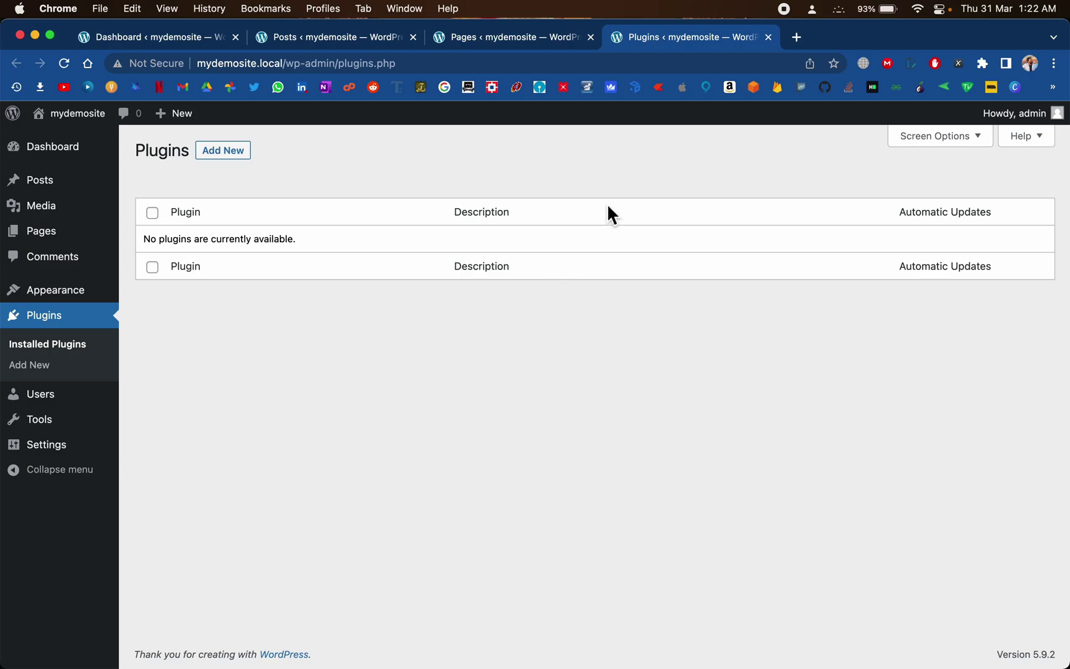
Go to gplsolution.com in a fresh browser tab
{"action": "left_click", "coordinate": [791, 37]}
{"action": "type", "text": "gpl"}
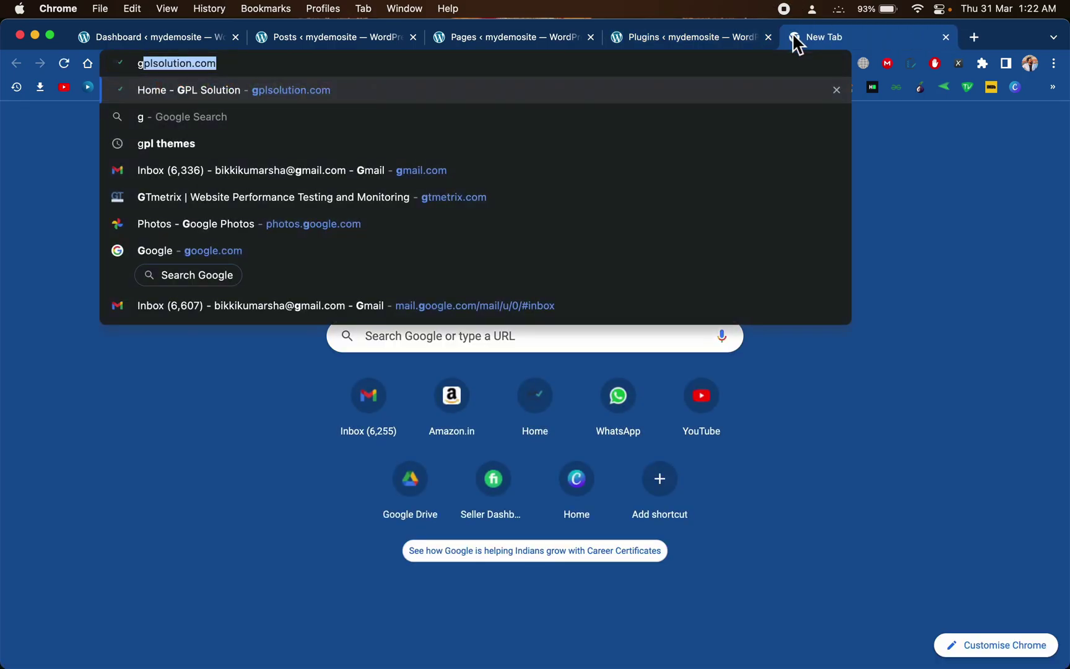
{"action": "type", "text": "s"}
{"action": "key", "text": "Return"}
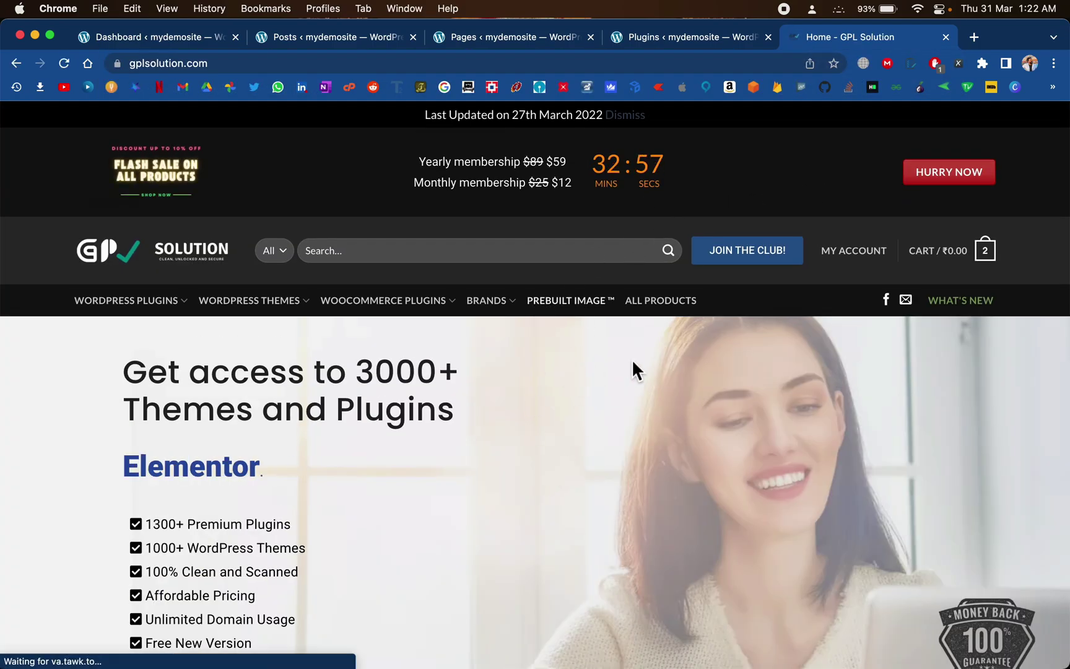
Open the Update log in a new tab, highlighting the 27 and 25 March 2022 dates
{"action": "mouse_move", "coordinate": [510, 310]}
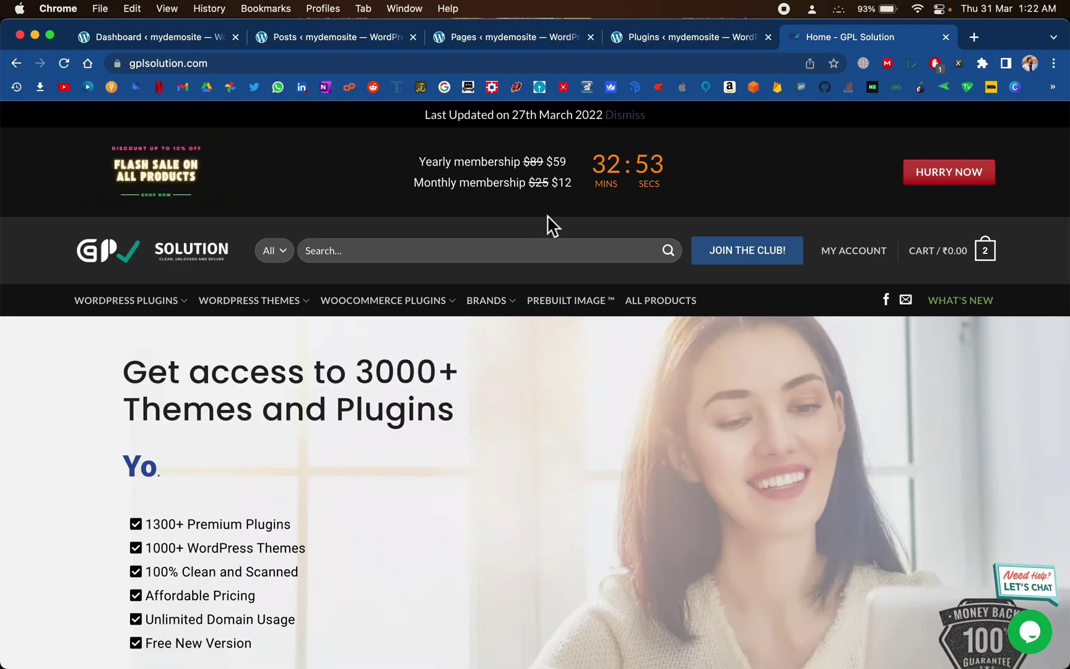
{"action": "mouse_move", "coordinate": [947, 250]}
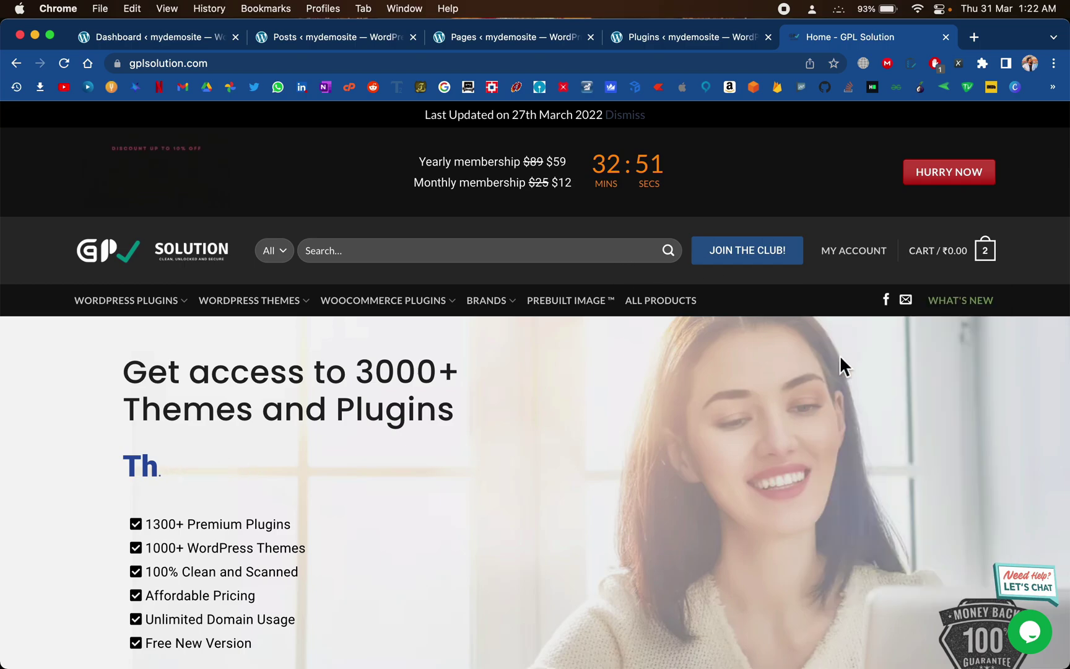
{"action": "left_click", "coordinate": [839, 354]}
{"action": "scroll", "coordinate": [482, 544], "scroll_direction": "down", "scroll_amount": 4}
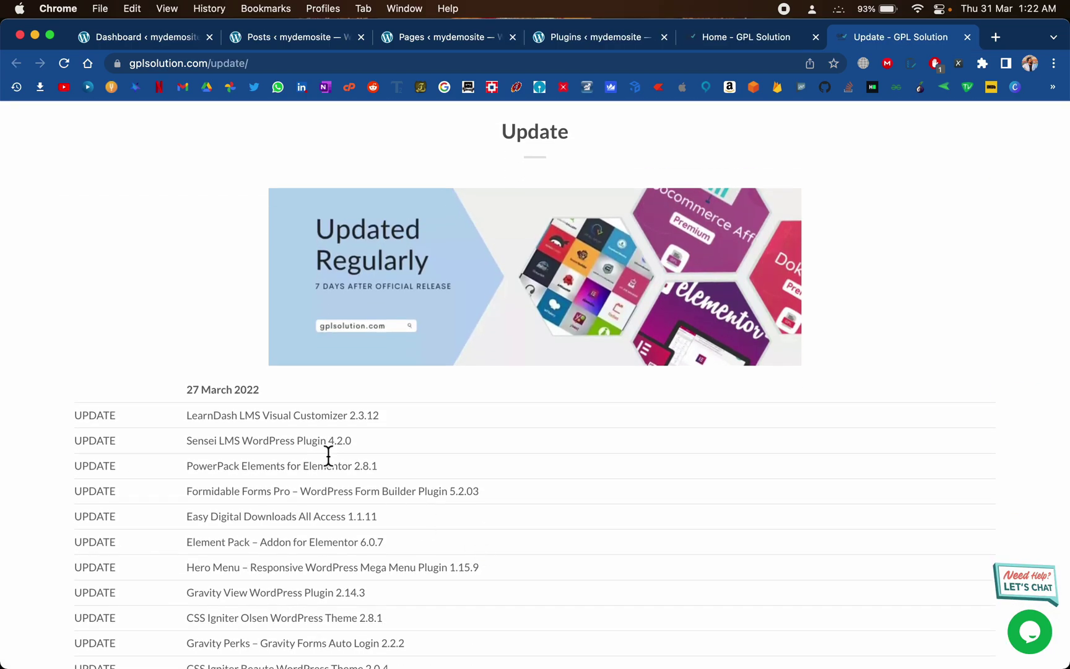
{"action": "left_click_drag", "start_coordinate": [176, 389], "coordinate": [305, 398]}
{"action": "scroll", "coordinate": [335, 402], "scroll_direction": "down", "scroll_amount": 4}
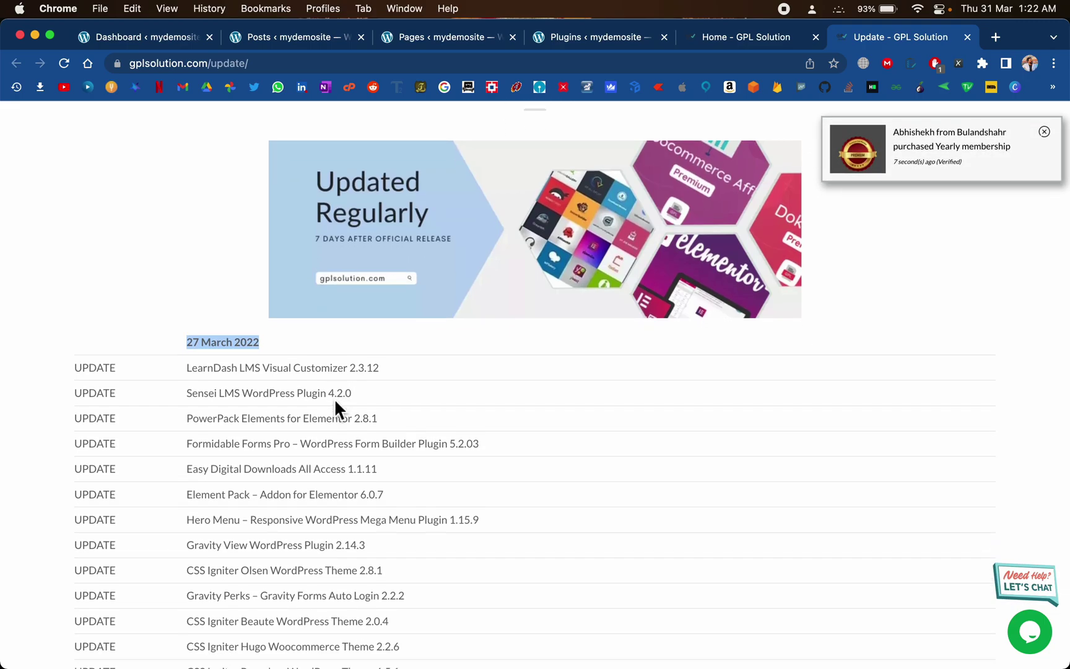
{"action": "scroll", "coordinate": [335, 403], "scroll_direction": "down", "scroll_amount": 5}
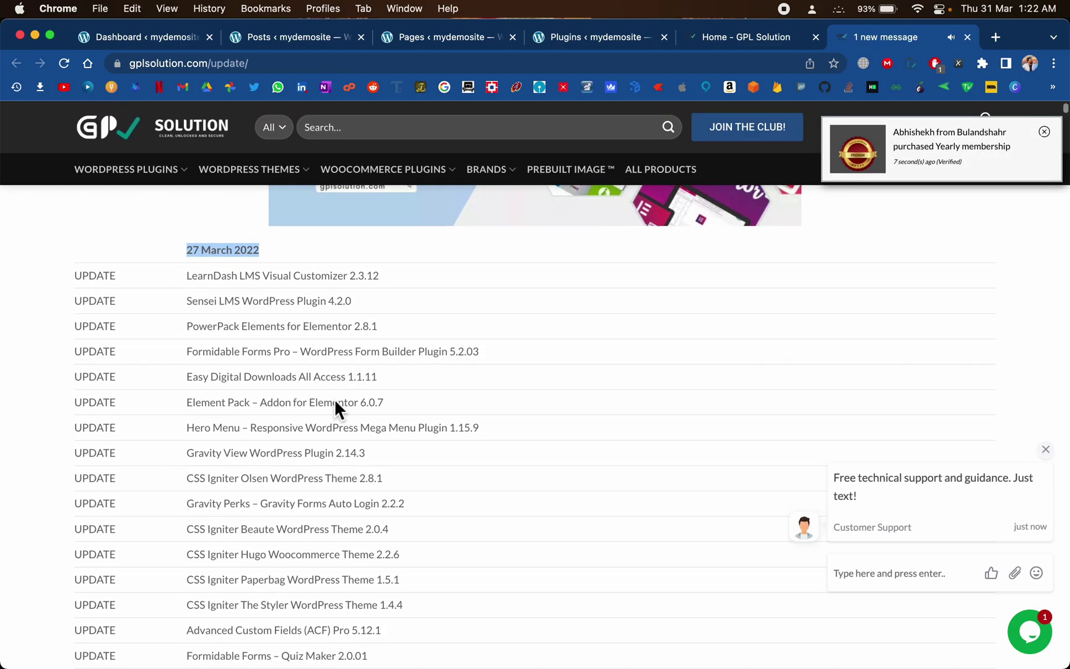
{"action": "scroll", "coordinate": [335, 402], "scroll_direction": "down", "scroll_amount": 10}
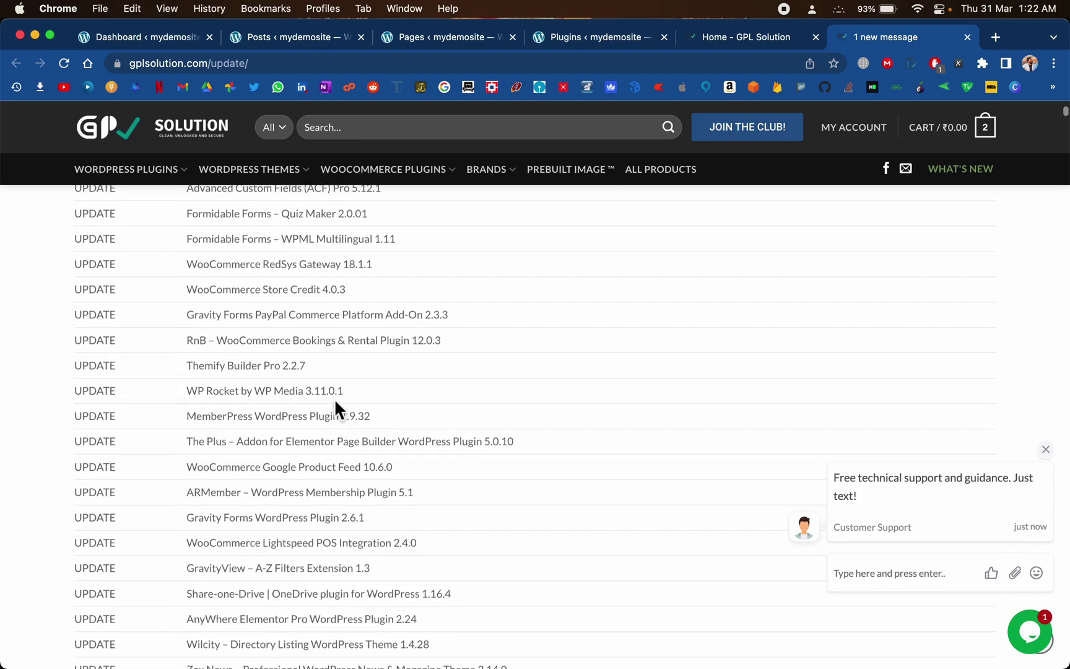
{"action": "left_click", "coordinate": [167, 317]}
{"action": "left_click_drag", "start_coordinate": [166, 315], "coordinate": [301, 314]}
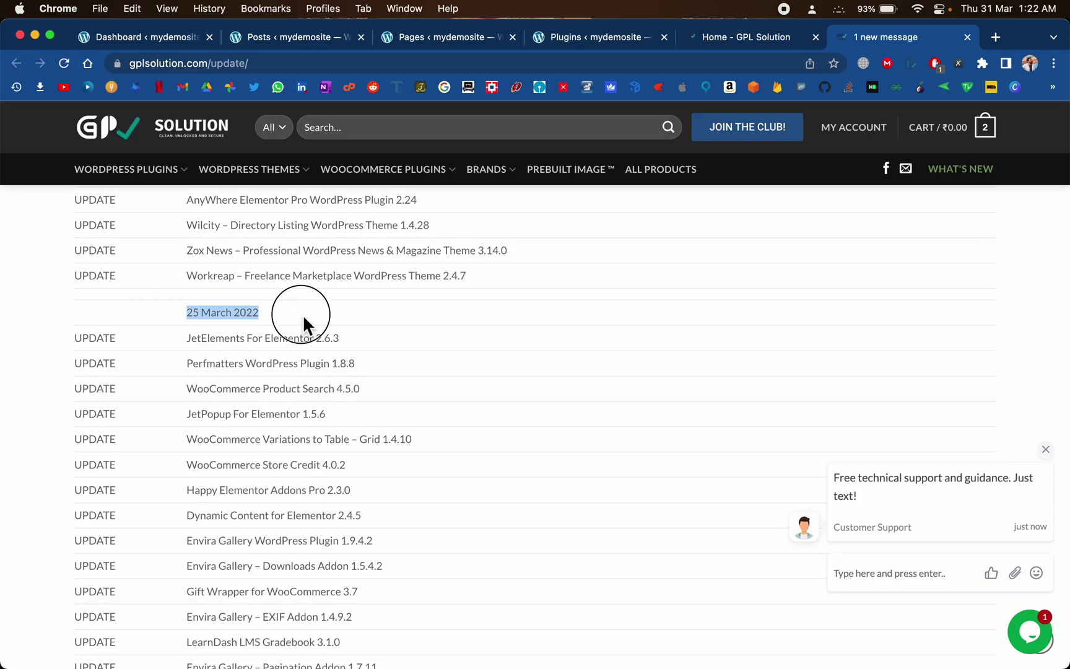
{"action": "left_click", "coordinate": [714, 42]}
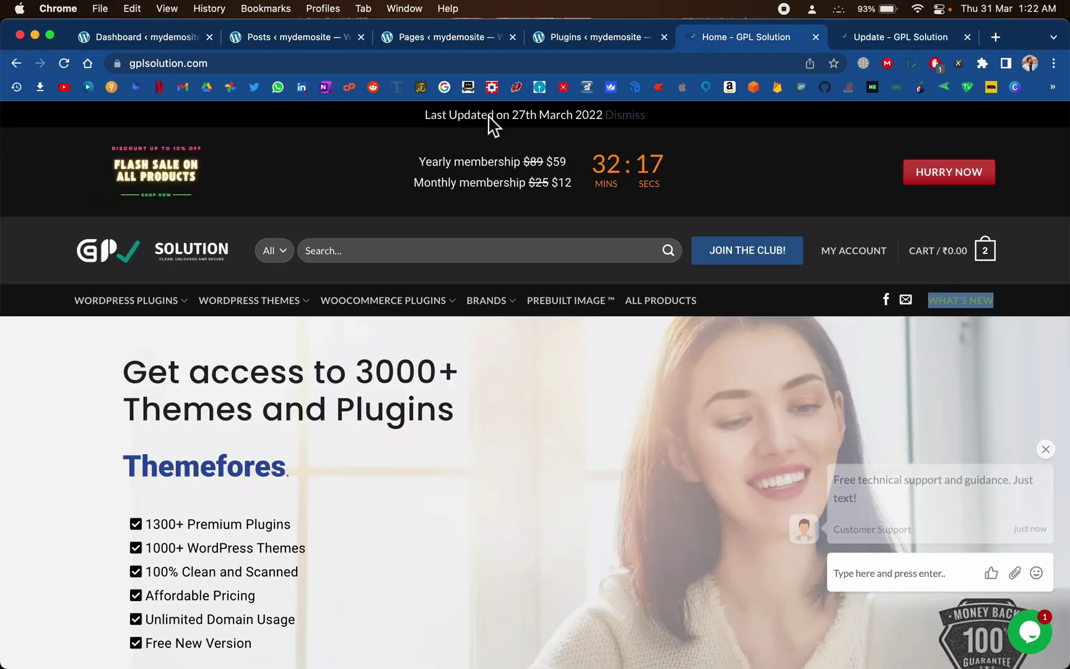
Search the store for 'jnews' and locate the JNews product
{"action": "left_click", "coordinate": [345, 259]}
{"action": "type", "text": "jnews"}
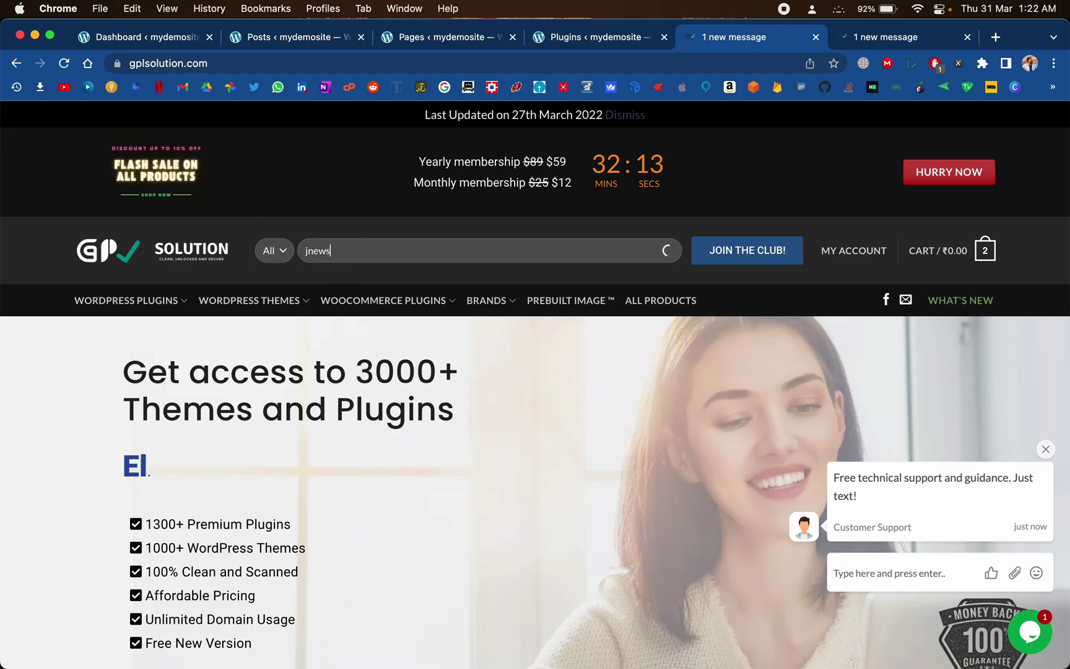
{"action": "key", "text": "Return"}
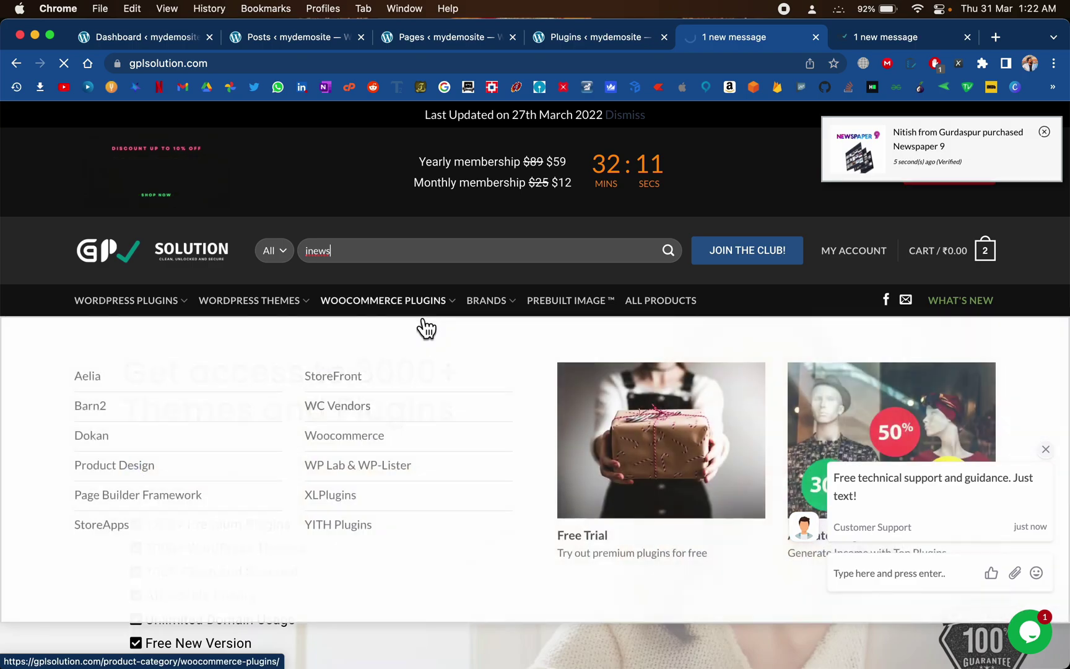
{"action": "scroll", "coordinate": [466, 303], "scroll_direction": "down", "scroll_amount": 3}
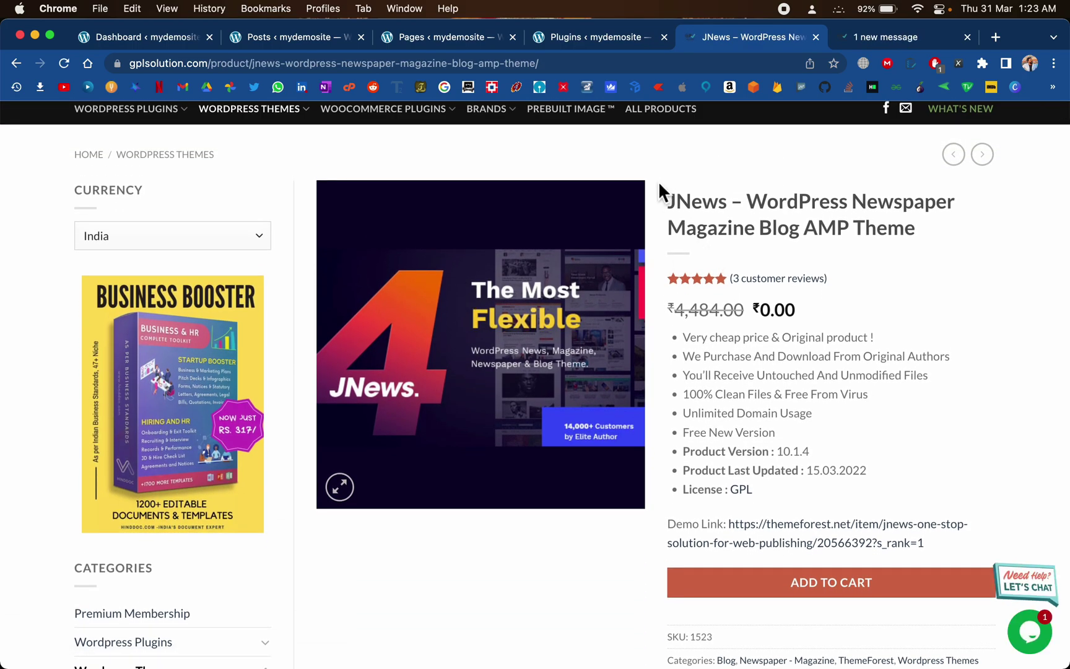
{"action": "left_click_drag", "start_coordinate": [674, 199], "coordinate": [817, 230]}
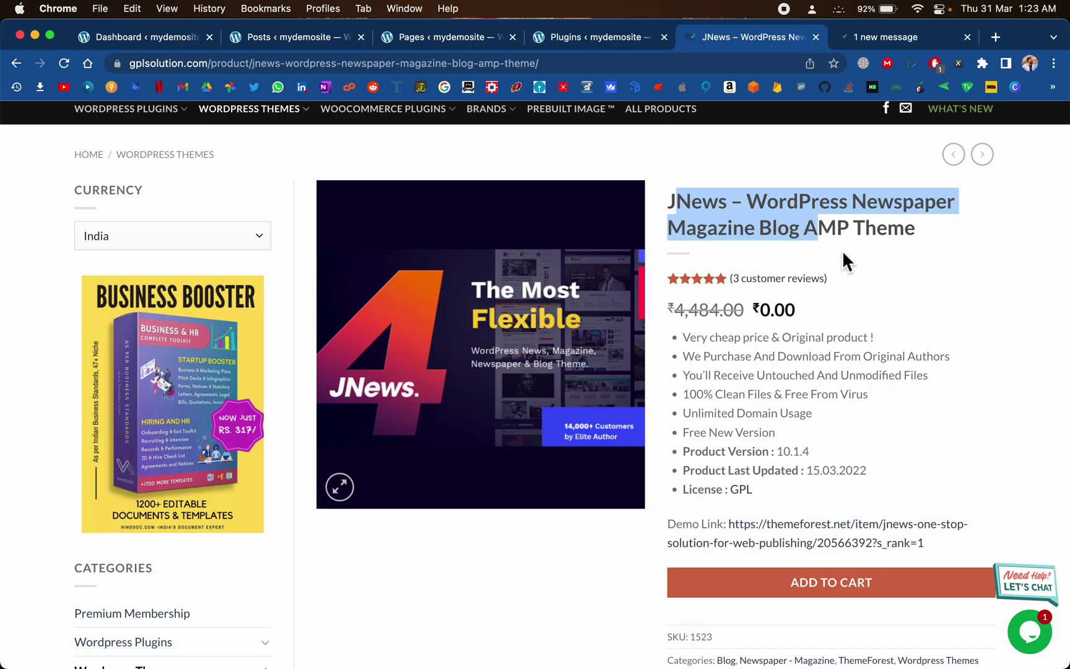
Read the JNews description, highlighting Google Ads & AdSense and Paid Post Submission
{"action": "scroll", "coordinate": [858, 406], "scroll_direction": "down", "scroll_amount": 1}
{"action": "scroll", "coordinate": [858, 405], "scroll_direction": "down", "scroll_amount": 10}
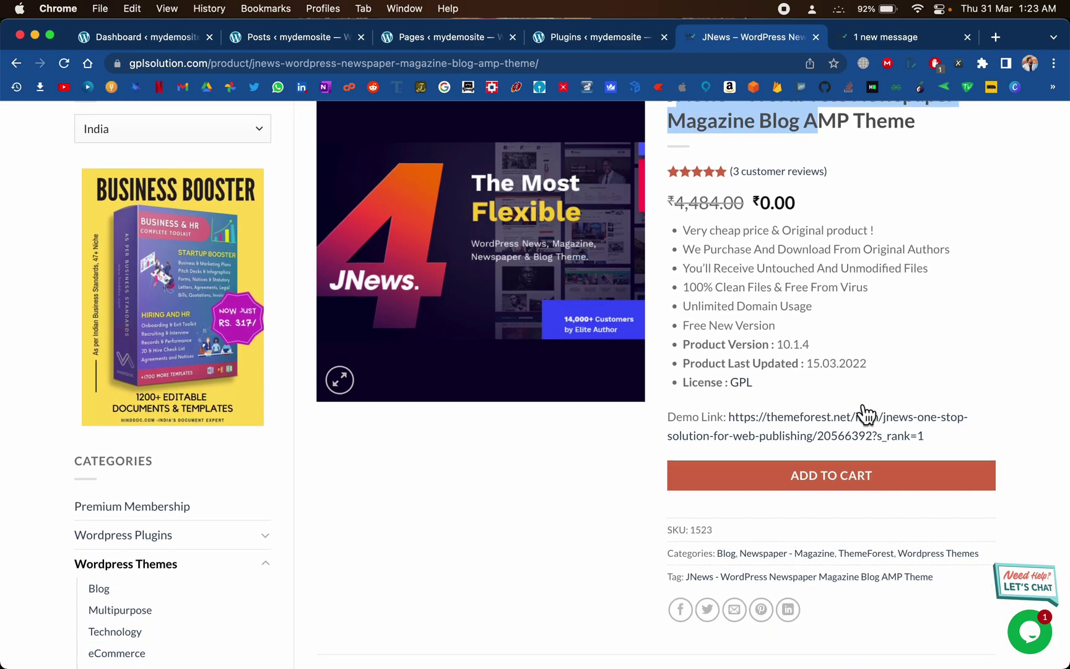
{"action": "scroll", "coordinate": [858, 406], "scroll_direction": "down", "scroll_amount": 10}
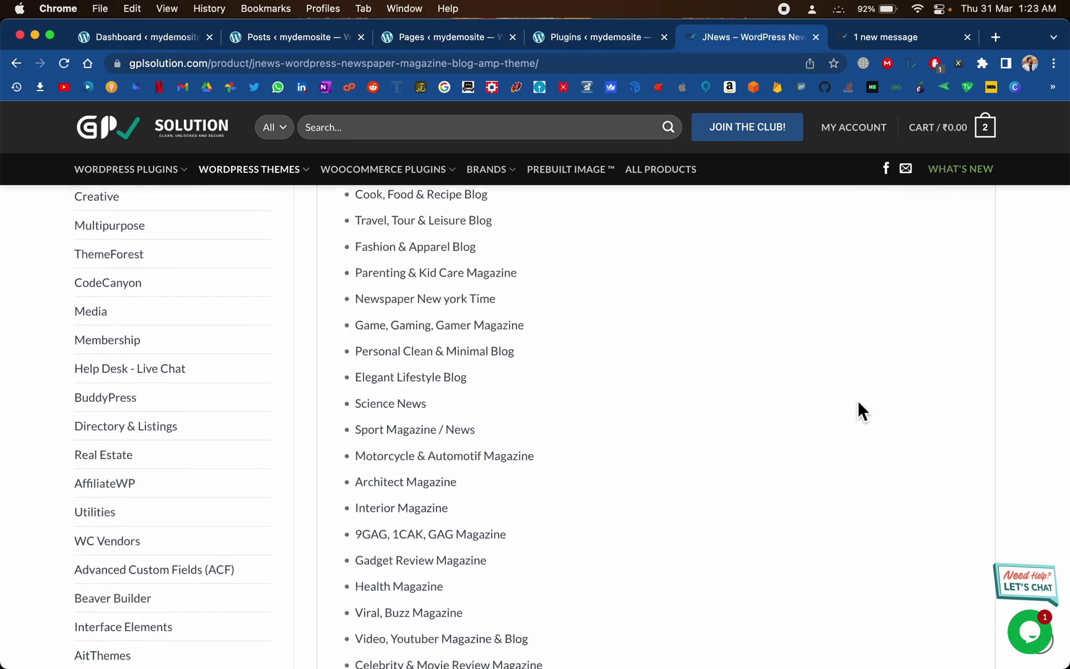
{"action": "scroll", "coordinate": [858, 405], "scroll_direction": "up", "scroll_amount": 5}
{"action": "left_click_drag", "start_coordinate": [339, 285], "coordinate": [972, 288]}
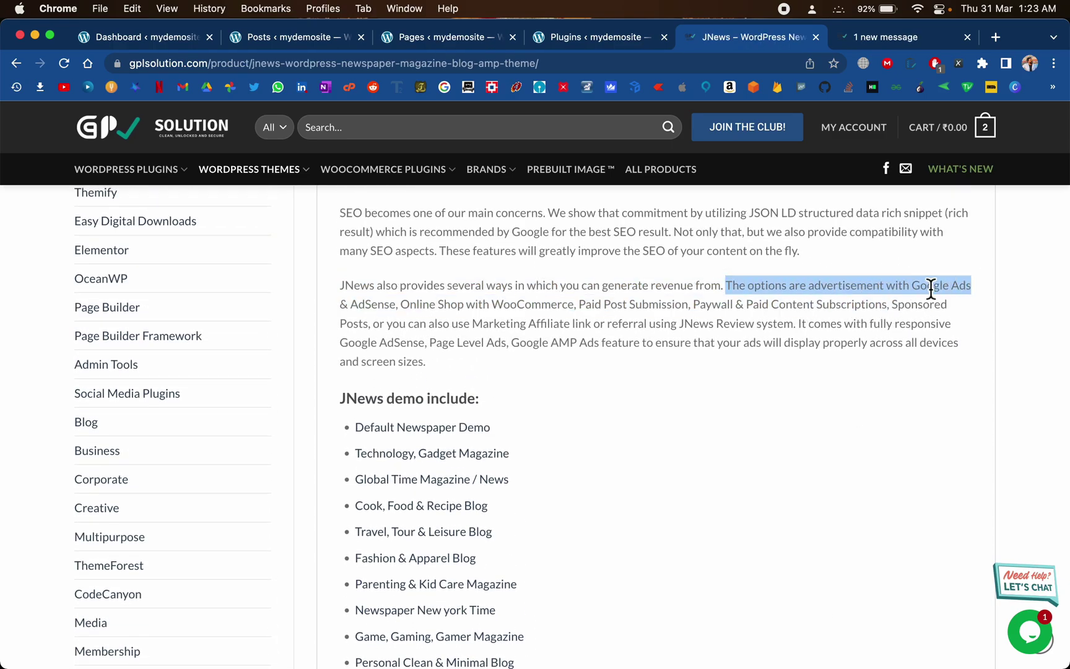
{"action": "left_click_drag", "start_coordinate": [903, 285], "coordinate": [406, 303]}
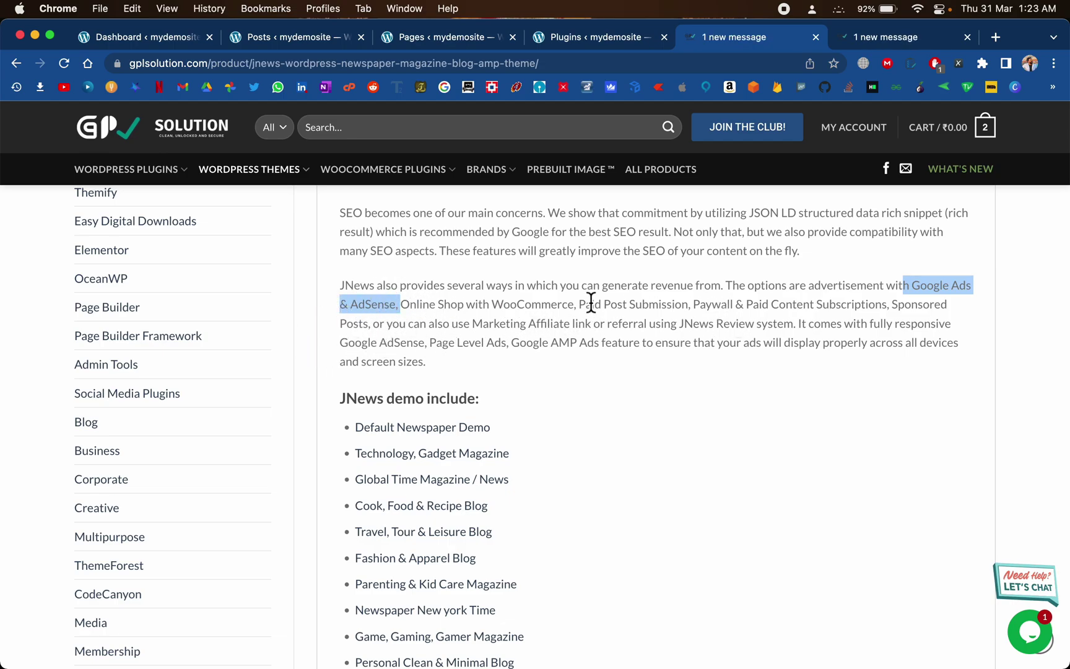
{"action": "left_click_drag", "start_coordinate": [483, 303], "coordinate": [648, 306]}
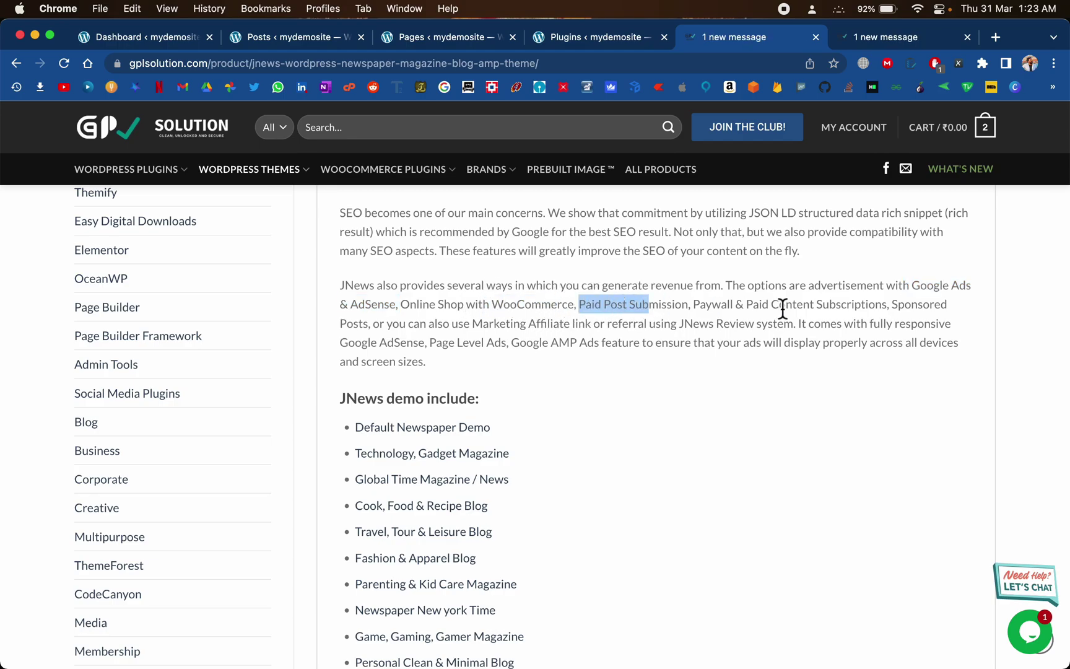
{"action": "scroll", "coordinate": [470, 621], "scroll_direction": "up", "scroll_amount": 1}
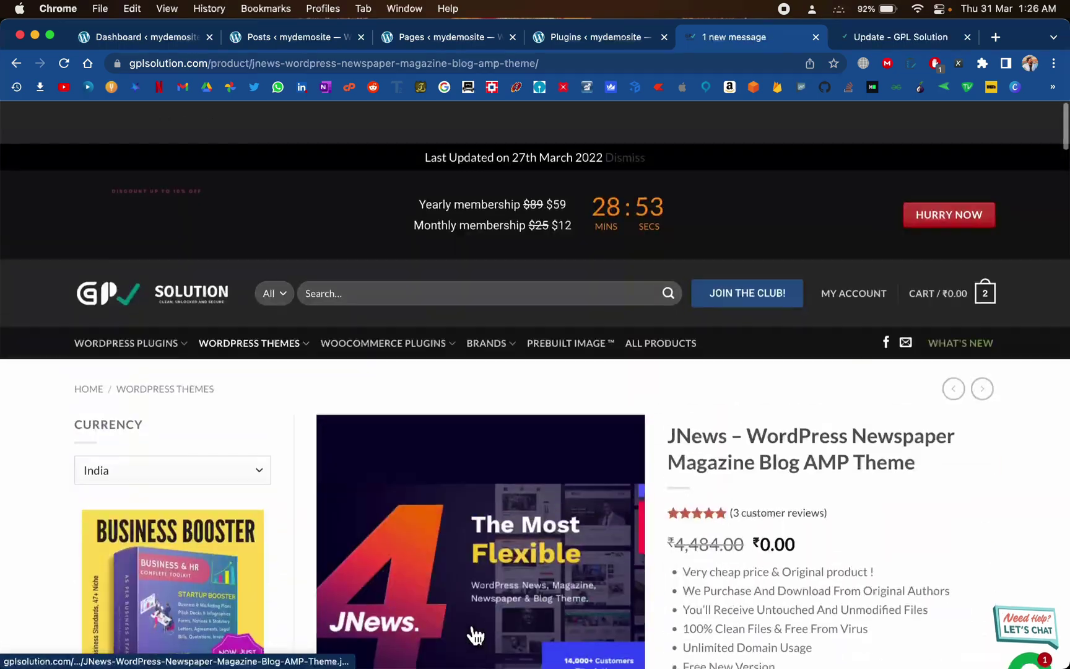
Add the JNews theme to the cart
{"action": "scroll", "coordinate": [474, 635], "scroll_direction": "down", "scroll_amount": 2}
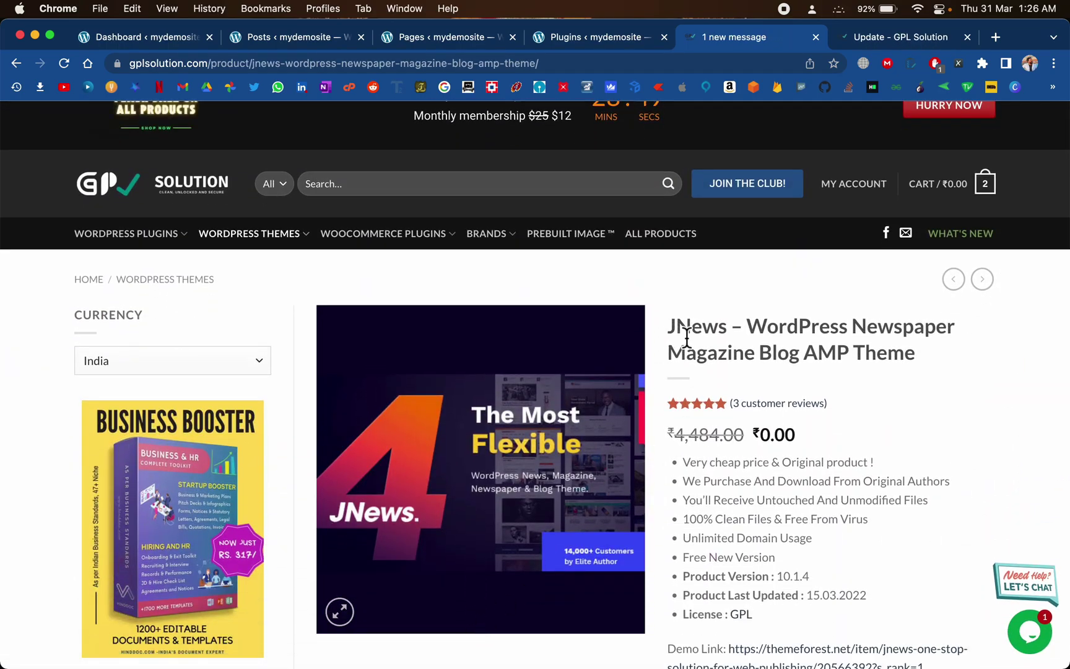
{"action": "scroll", "coordinate": [797, 401], "scroll_direction": "down", "scroll_amount": 2}
{"action": "left_click", "coordinate": [811, 586]}
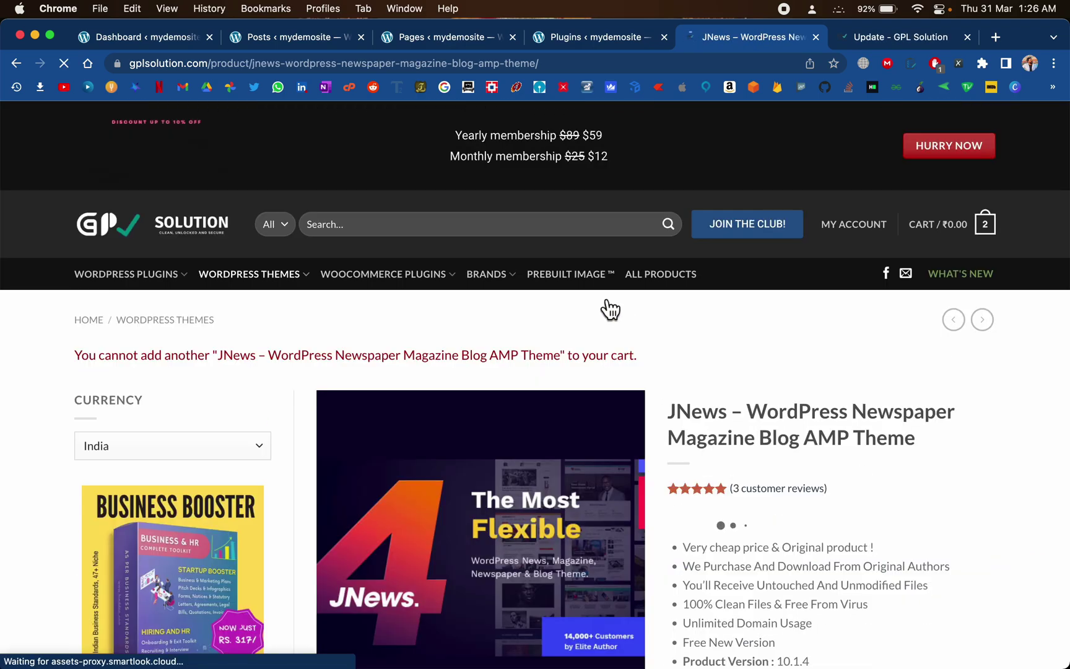
Remove Newspaper WordPress Theme from the cart and proceed to checkout
{"action": "scroll", "coordinate": [640, 425], "scroll_direction": "down", "scroll_amount": 1}
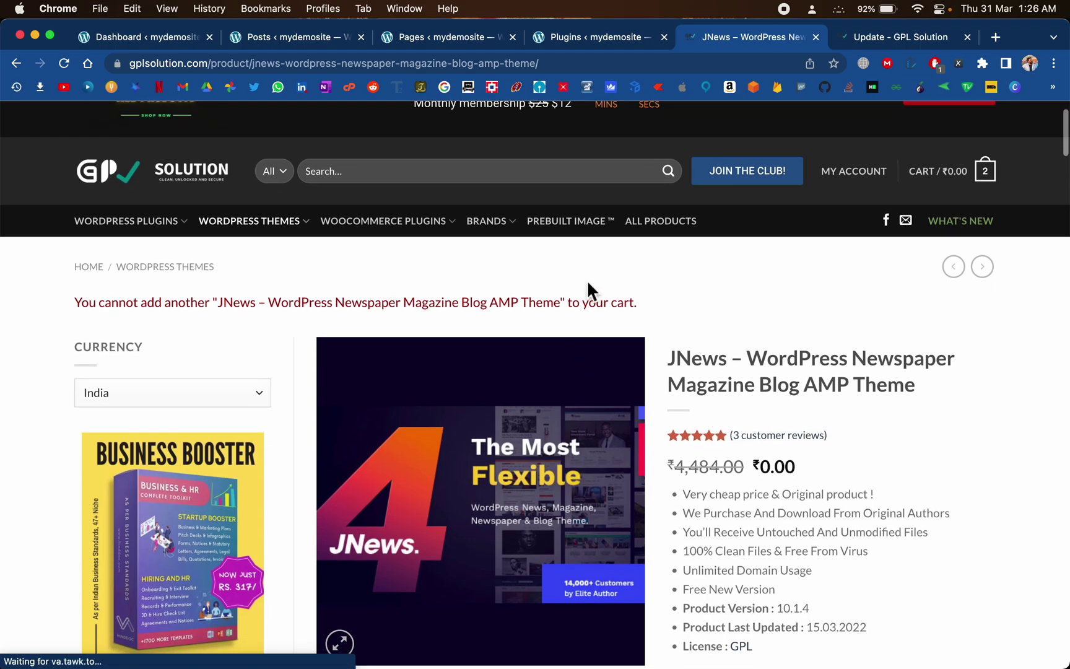
{"action": "mouse_move", "coordinate": [984, 173]}
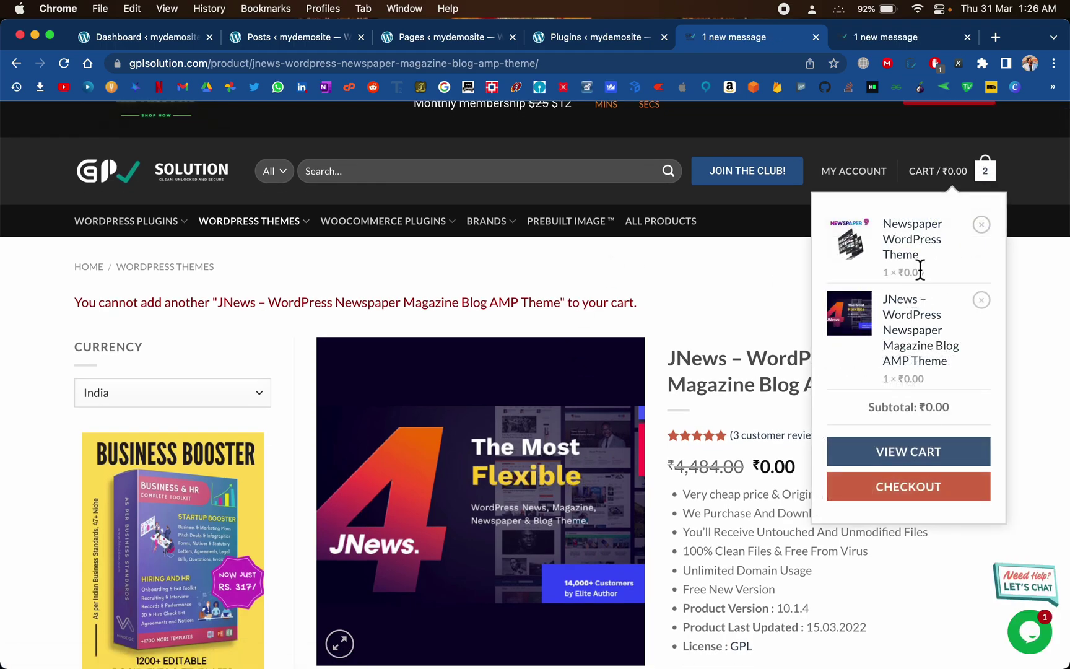
{"action": "left_click", "coordinate": [983, 236]}
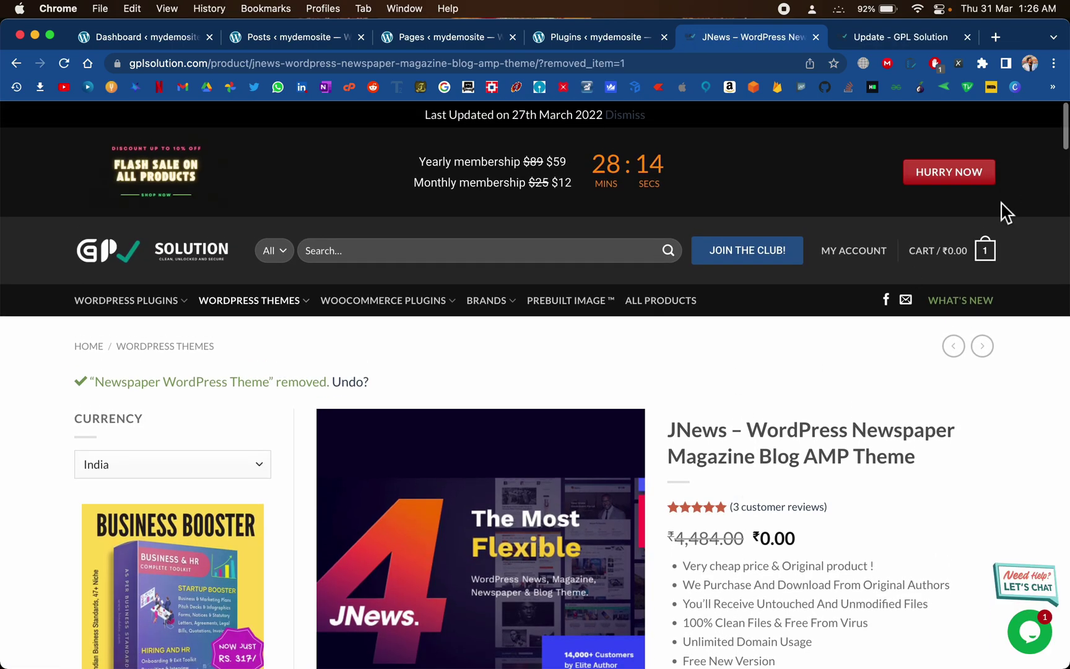
{"action": "mouse_move", "coordinate": [984, 251]}
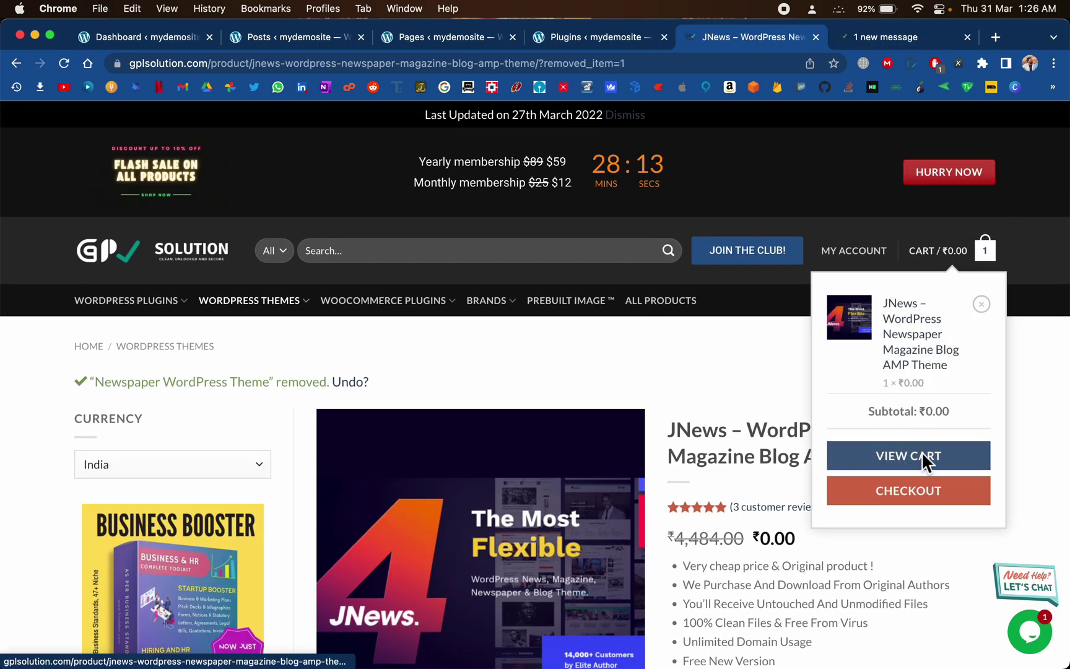
{"action": "left_click", "coordinate": [924, 494]}
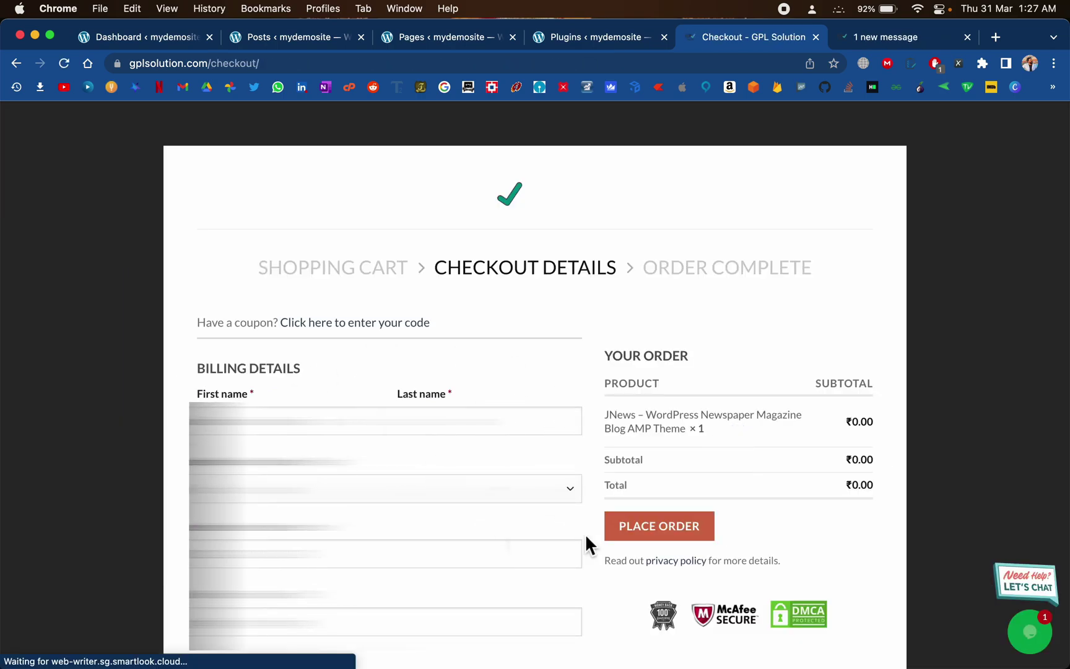
Place the free order and download jnews.10.1.4.zip despite the virus-scan warning
{"action": "left_click", "coordinate": [665, 528]}
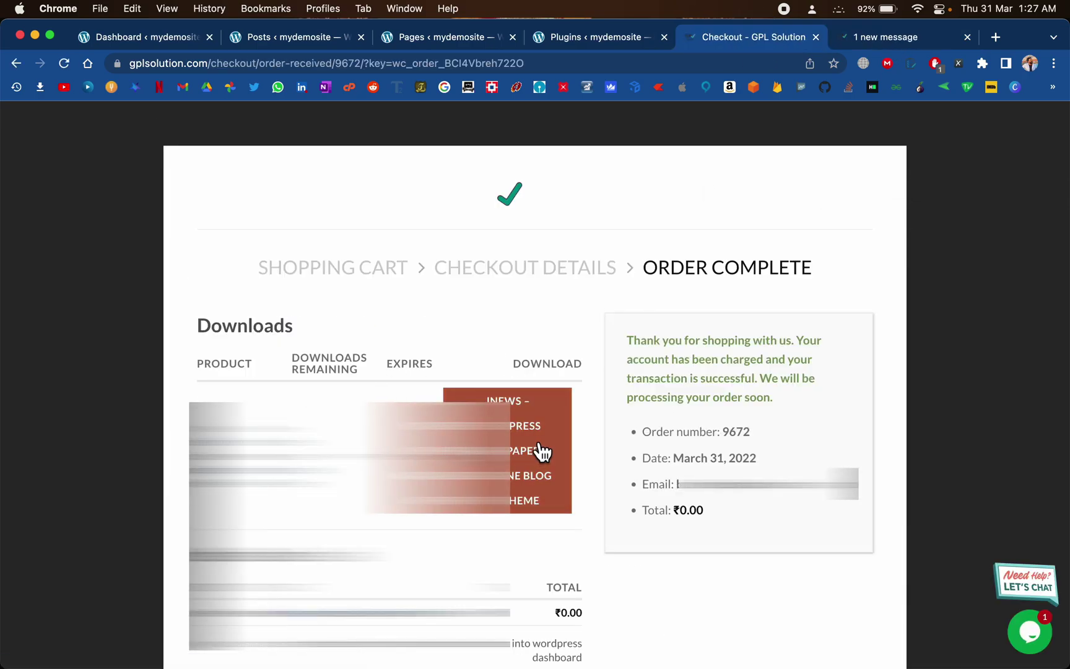
{"action": "left_click", "coordinate": [524, 476]}
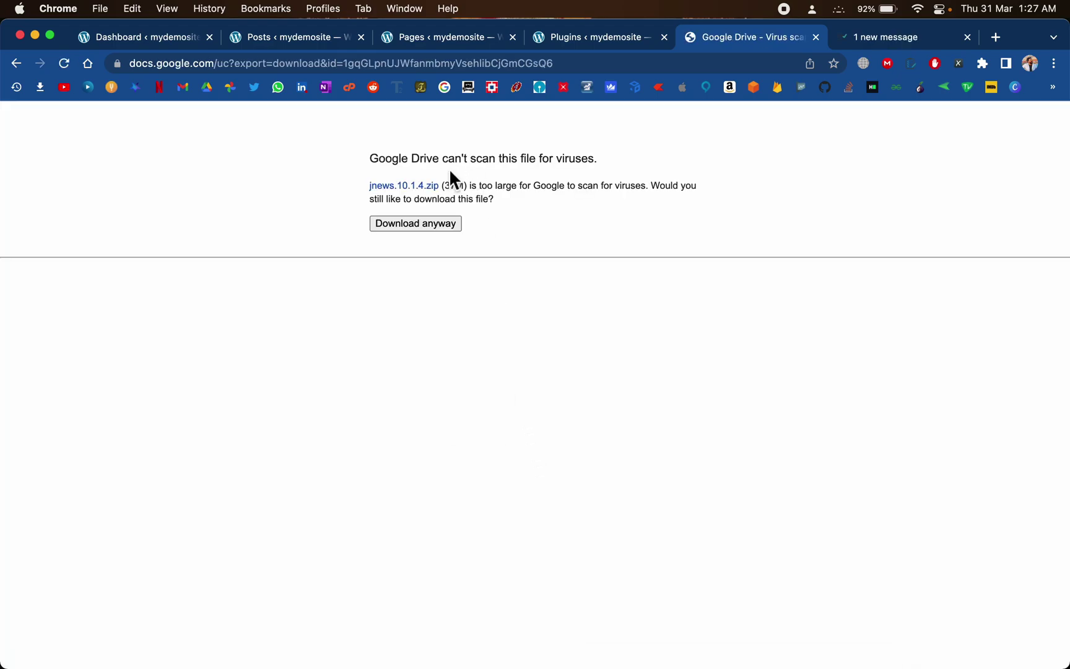
{"action": "left_click", "coordinate": [439, 223]}
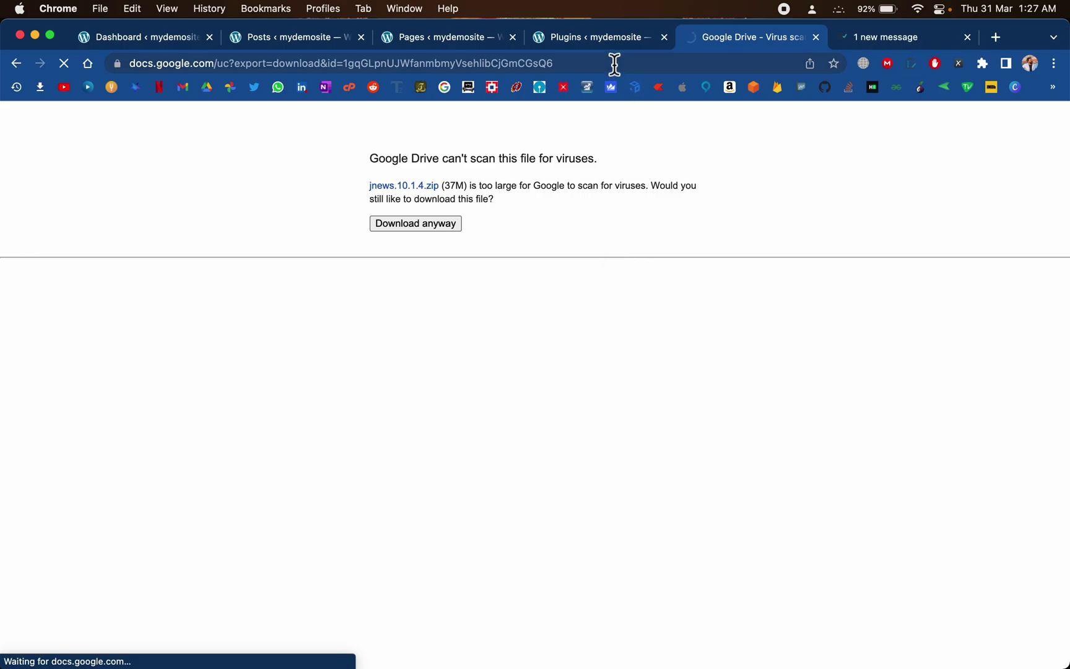
{"action": "left_click", "coordinate": [18, 63]}
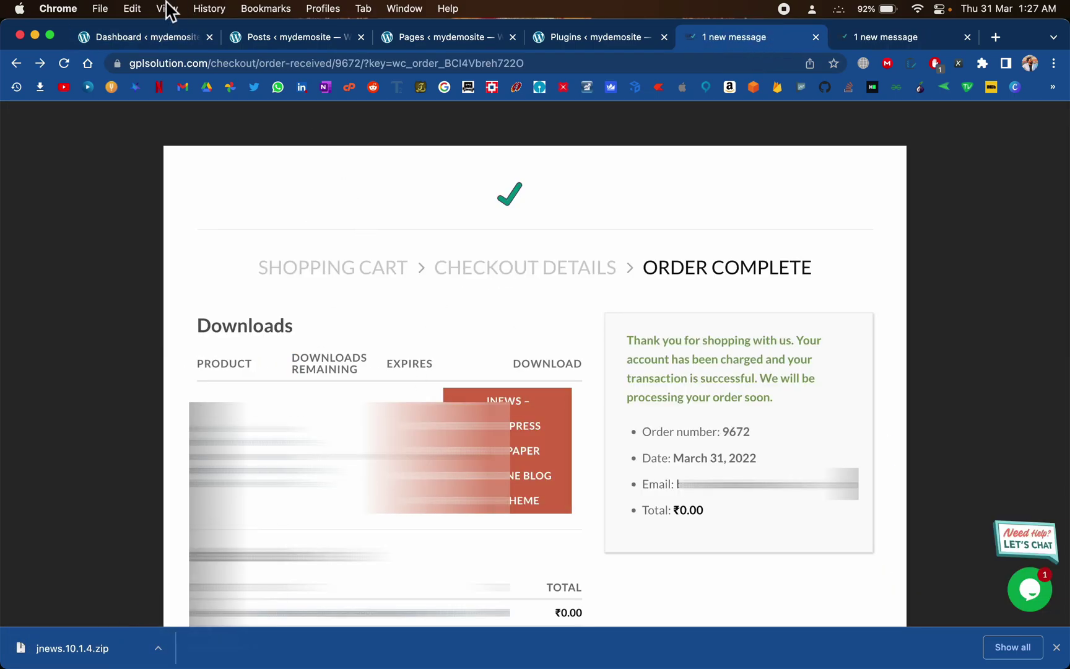
{"action": "left_click", "coordinate": [168, 38]}
Close the extra tabs and open Appearance > Themes in a new tab
{"action": "left_click", "coordinate": [356, 44]}
{"action": "left_click", "coordinate": [360, 37]}
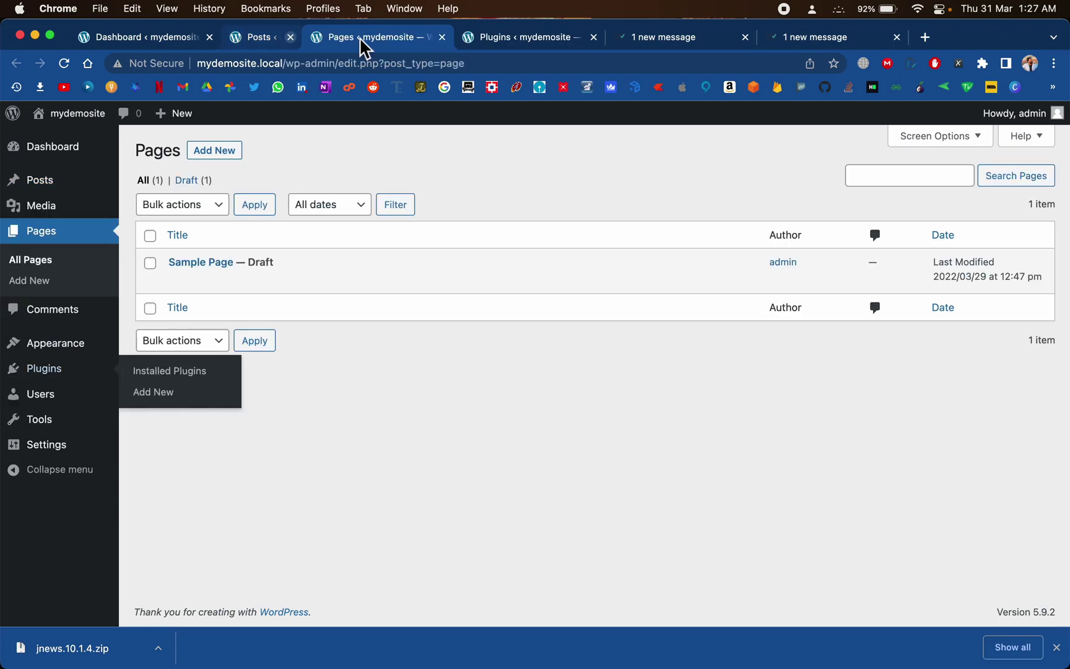
{"action": "left_click", "coordinate": [359, 38]}
{"action": "left_click", "coordinate": [359, 37]}
{"action": "left_click", "coordinate": [360, 37]}
{"action": "left_click", "coordinate": [359, 37]}
{"action": "mouse_move", "coordinate": [83, 351]}
{"action": "right_click", "coordinate": [160, 348]}
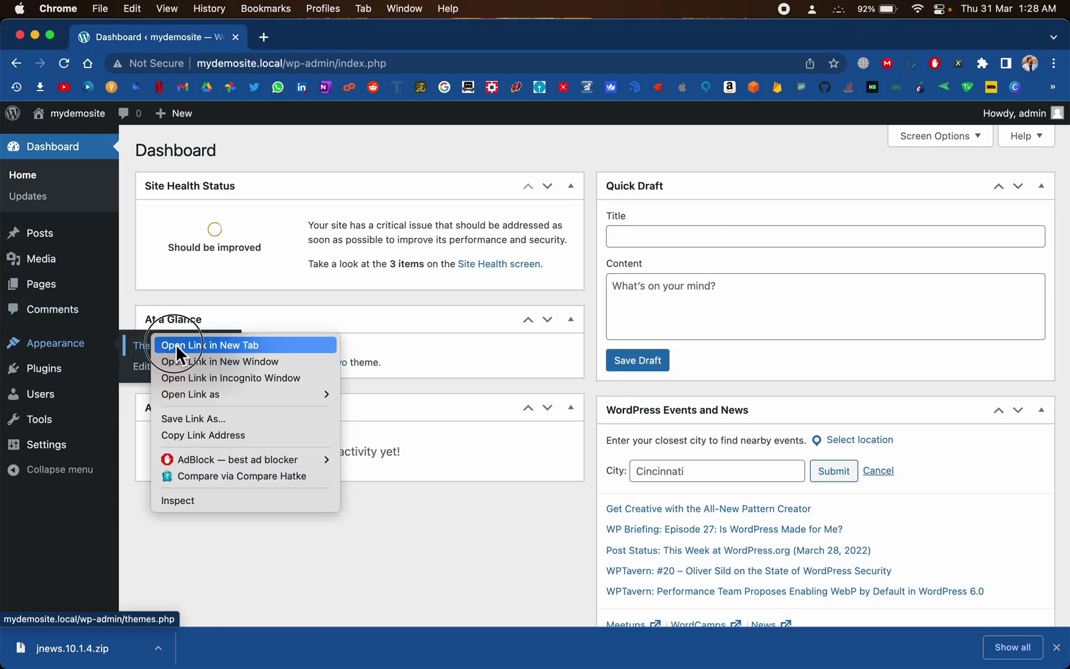
{"action": "left_click", "coordinate": [180, 342]}
{"action": "left_click", "coordinate": [292, 37]}
{"action": "left_click", "coordinate": [351, 268]}
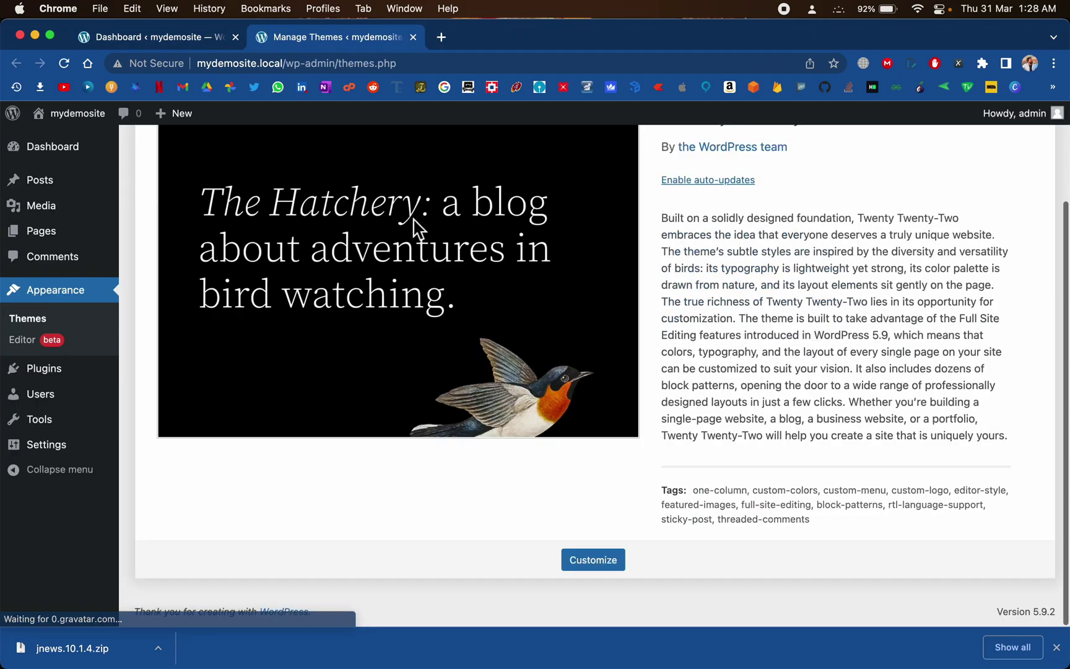
{"action": "scroll", "coordinate": [372, 241], "scroll_direction": "up", "scroll_amount": 5}
Upload jnews.10.1.4.zip via Add New > Upload Theme and install it
{"action": "left_click", "coordinate": [267, 161]}
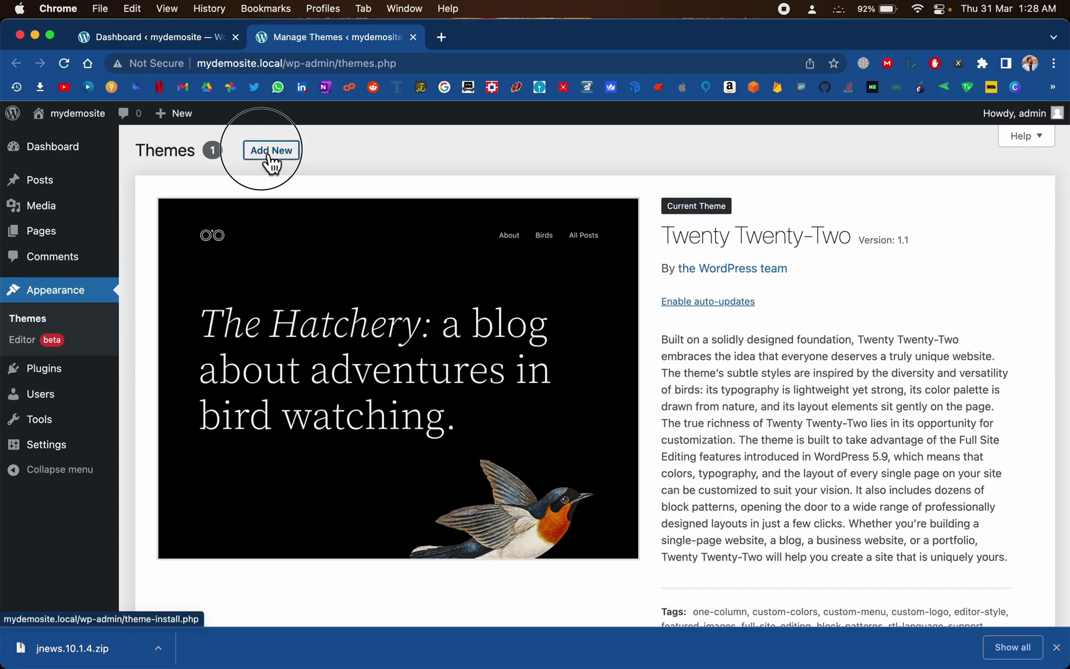
{"action": "left_click", "coordinate": [287, 162]}
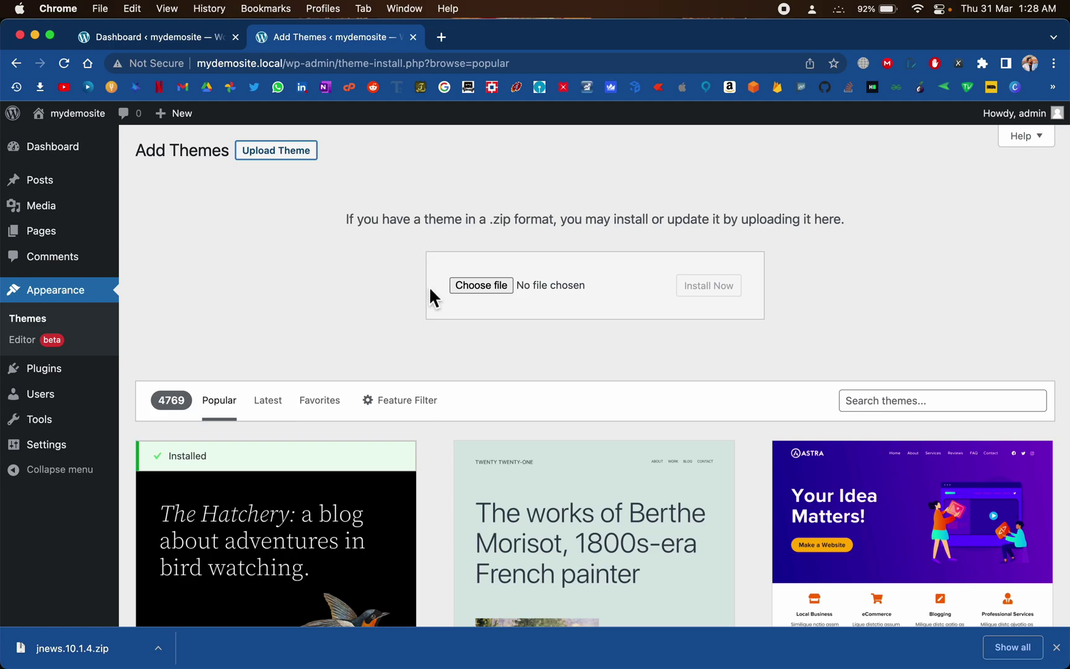
{"action": "left_click", "coordinate": [477, 291]}
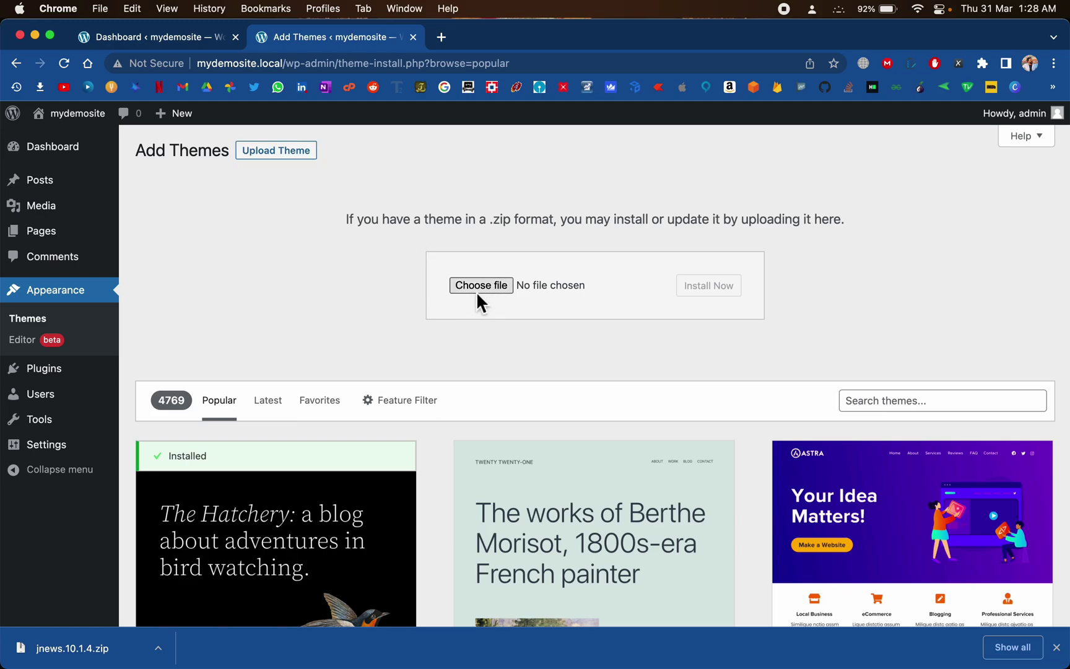
{"action": "left_click", "coordinate": [158, 648]}
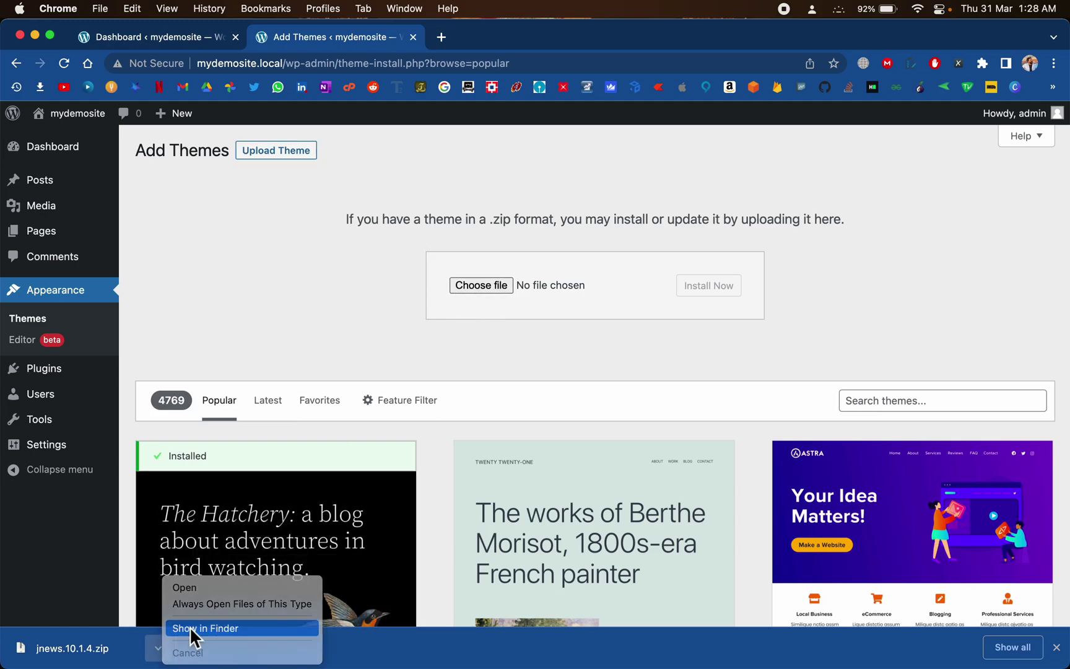
{"action": "left_click", "coordinate": [189, 628]}
{"action": "left_click_drag", "start_coordinate": [512, 32], "coordinate": [469, 452]}
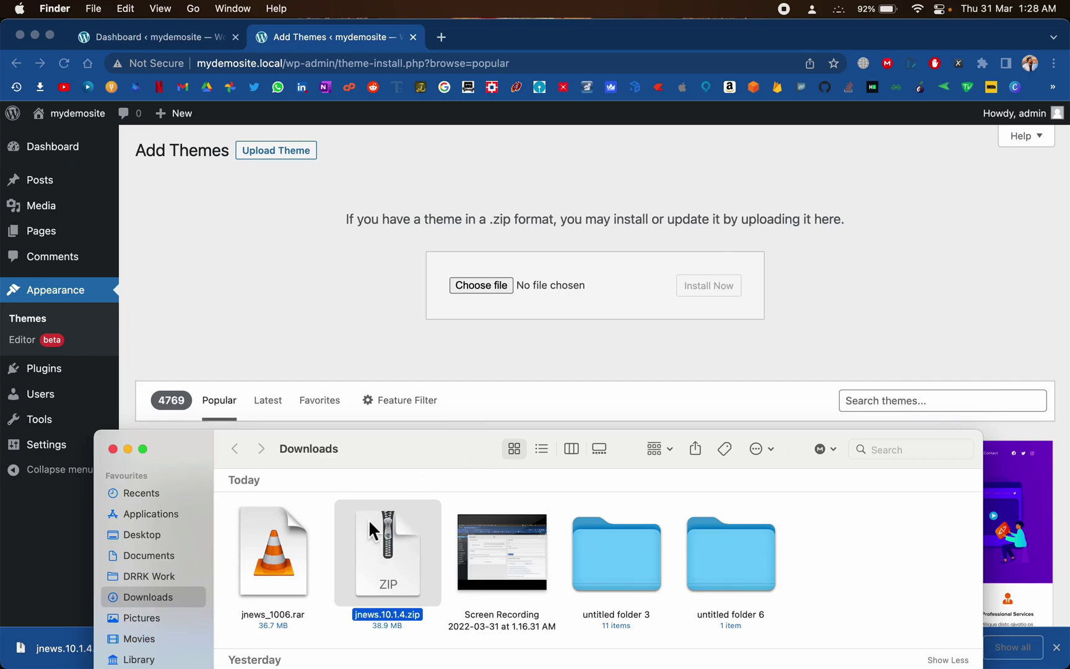
{"action": "left_click_drag", "start_coordinate": [400, 544], "coordinate": [498, 299]}
{"action": "left_click", "coordinate": [730, 293]}
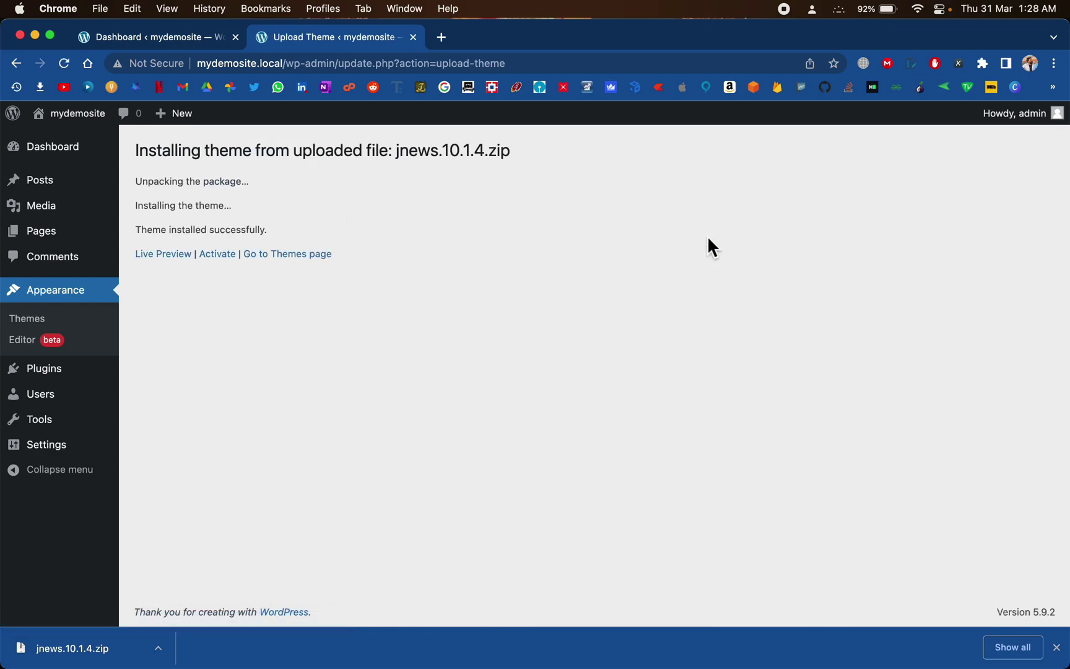
Activate JNews and highlight the 'JNews is activated and ready to use' message
{"action": "left_click", "coordinate": [226, 259]}
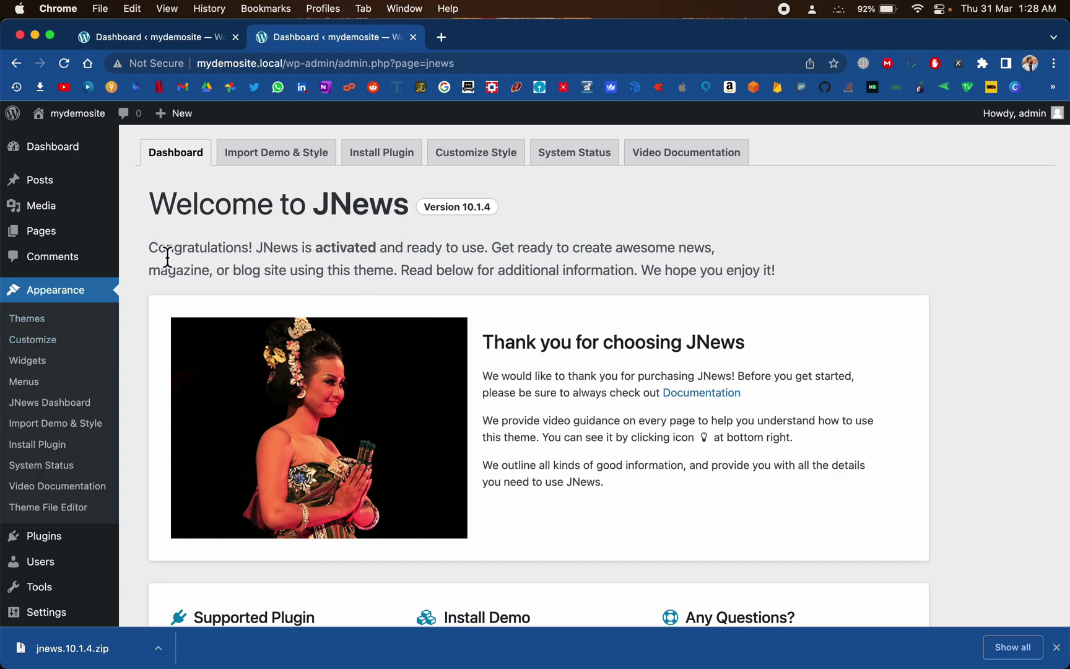
{"action": "left_click_drag", "start_coordinate": [261, 251], "coordinate": [381, 251]}
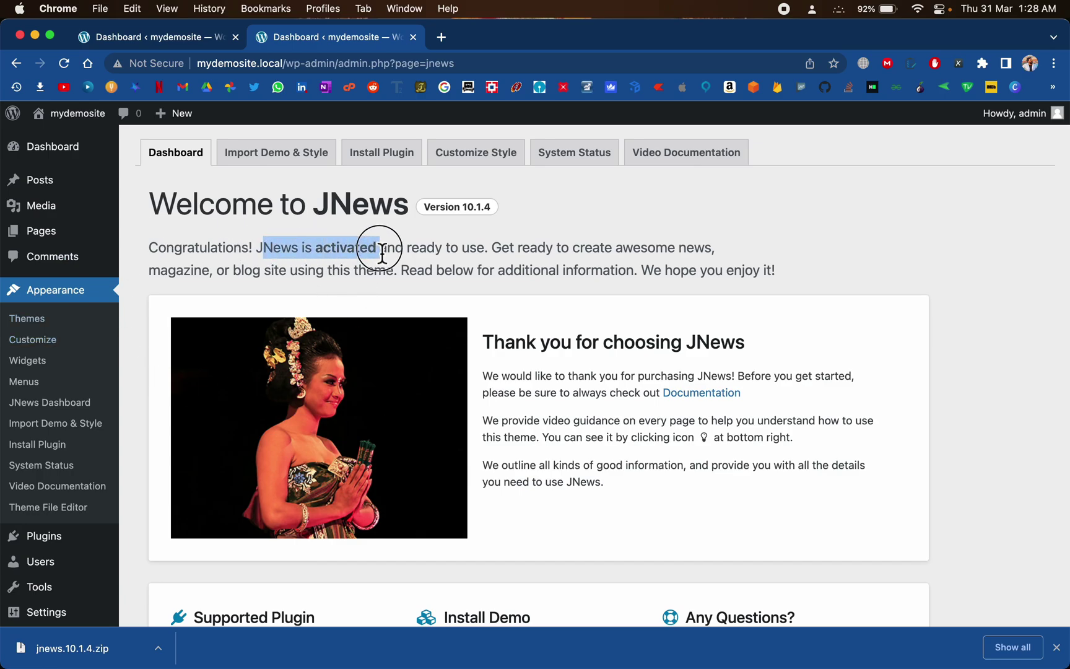
{"action": "left_click_drag", "start_coordinate": [485, 249], "coordinate": [345, 254]}
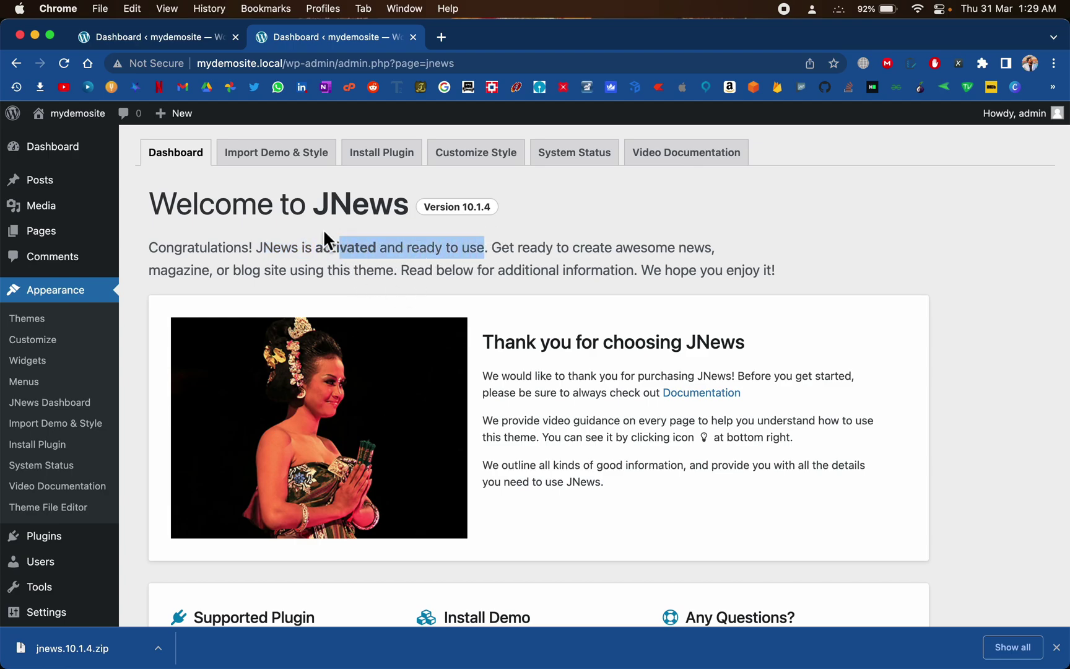
{"action": "left_click", "coordinate": [345, 283]}
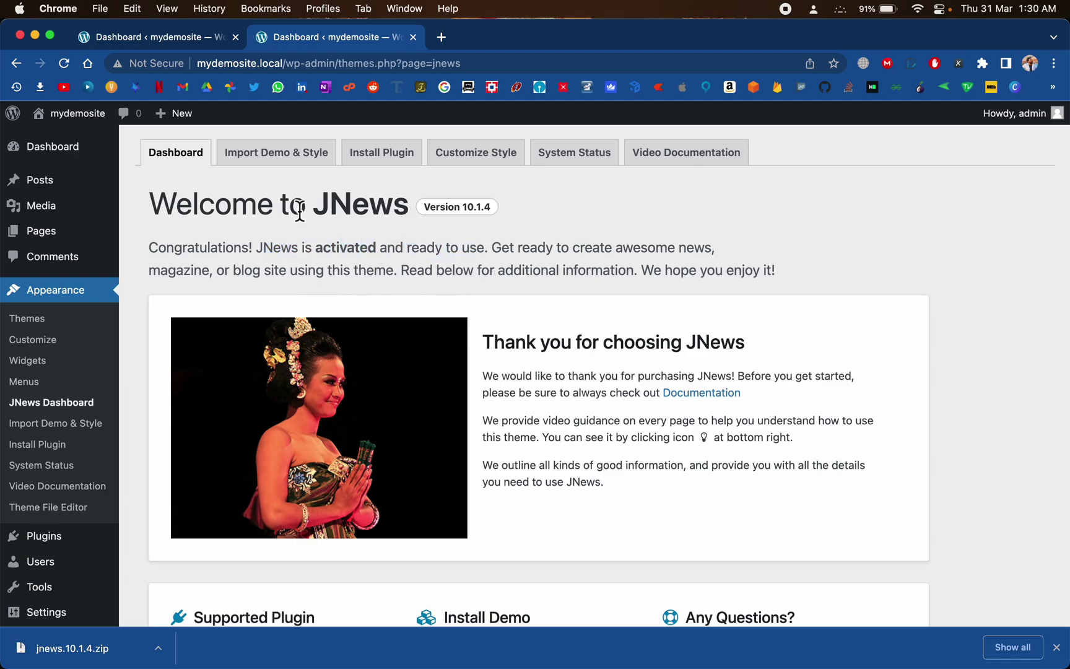
Open Import Demo & Style and scroll down the demo grid to the Podcast card
{"action": "left_click", "coordinate": [268, 164]}
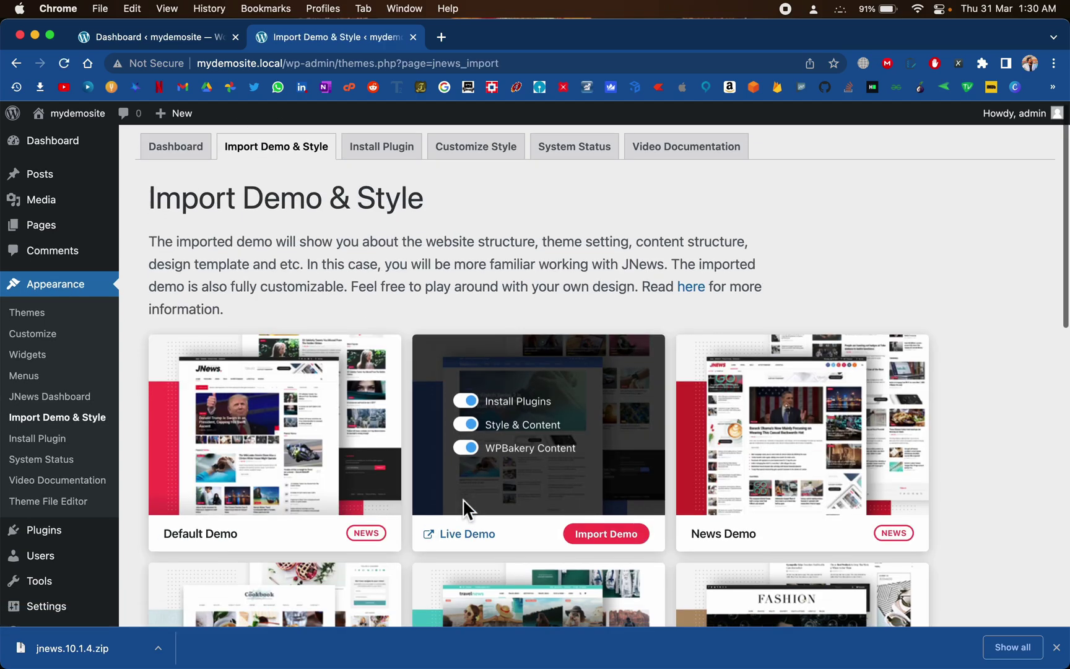
{"action": "scroll", "coordinate": [463, 505], "scroll_direction": "down", "scroll_amount": 5}
{"action": "scroll", "coordinate": [463, 501], "scroll_direction": "down", "scroll_amount": 5}
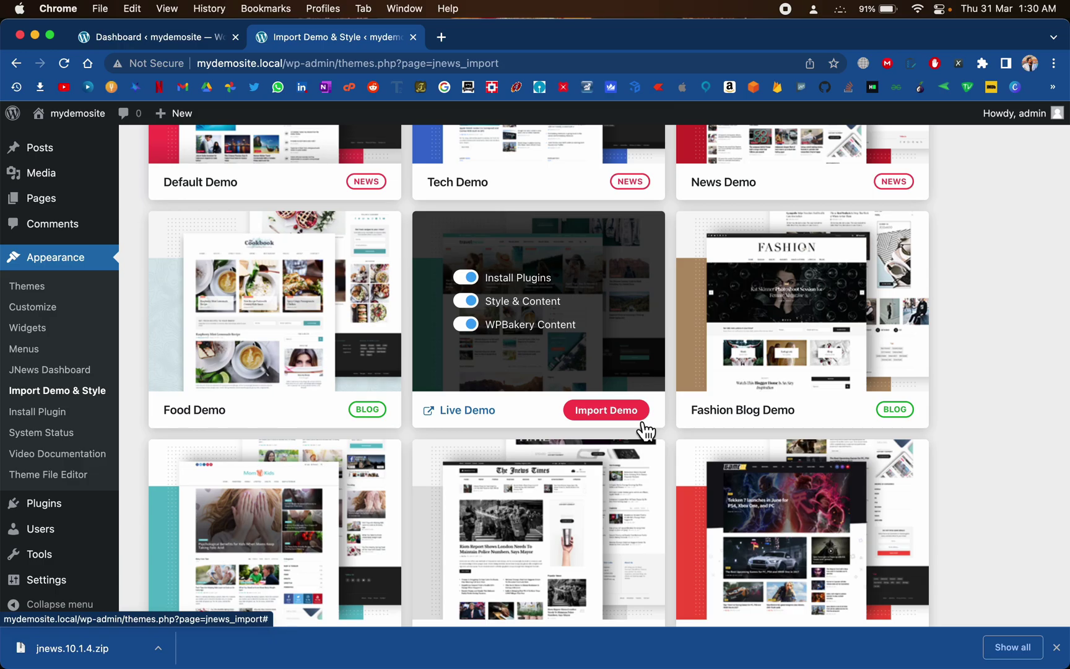
{"action": "scroll", "coordinate": [641, 429], "scroll_direction": "down", "scroll_amount": 6}
{"action": "scroll", "coordinate": [642, 429], "scroll_direction": "up", "scroll_amount": 9}
{"action": "scroll", "coordinate": [858, 473], "scroll_direction": "down", "scroll_amount": 3}
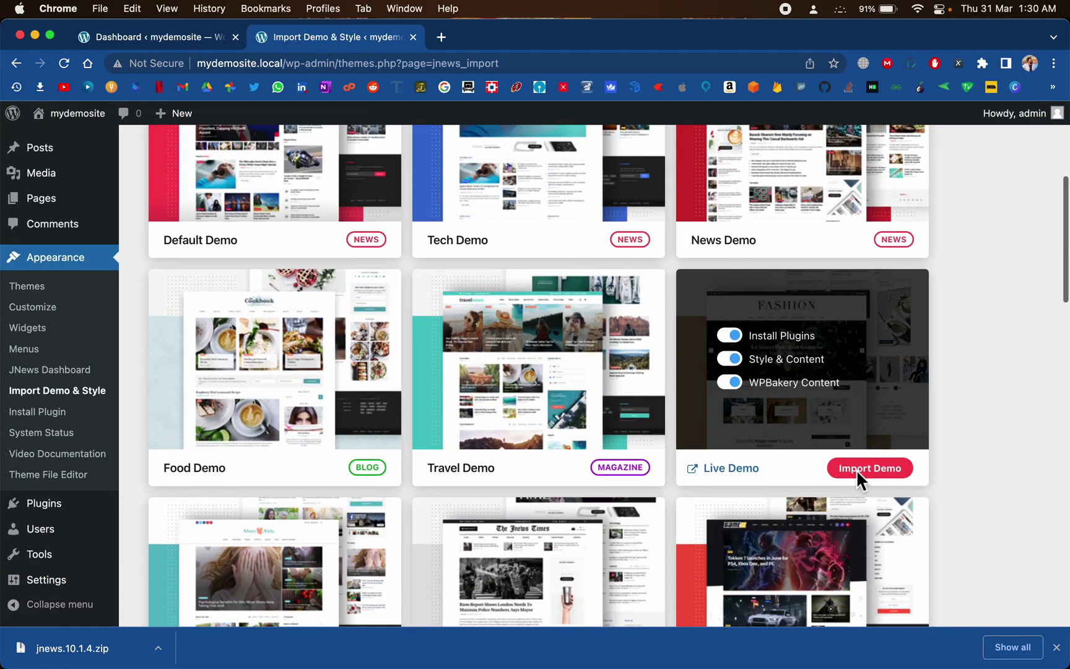
{"action": "scroll", "coordinate": [346, 425], "scroll_direction": "down", "scroll_amount": 5}
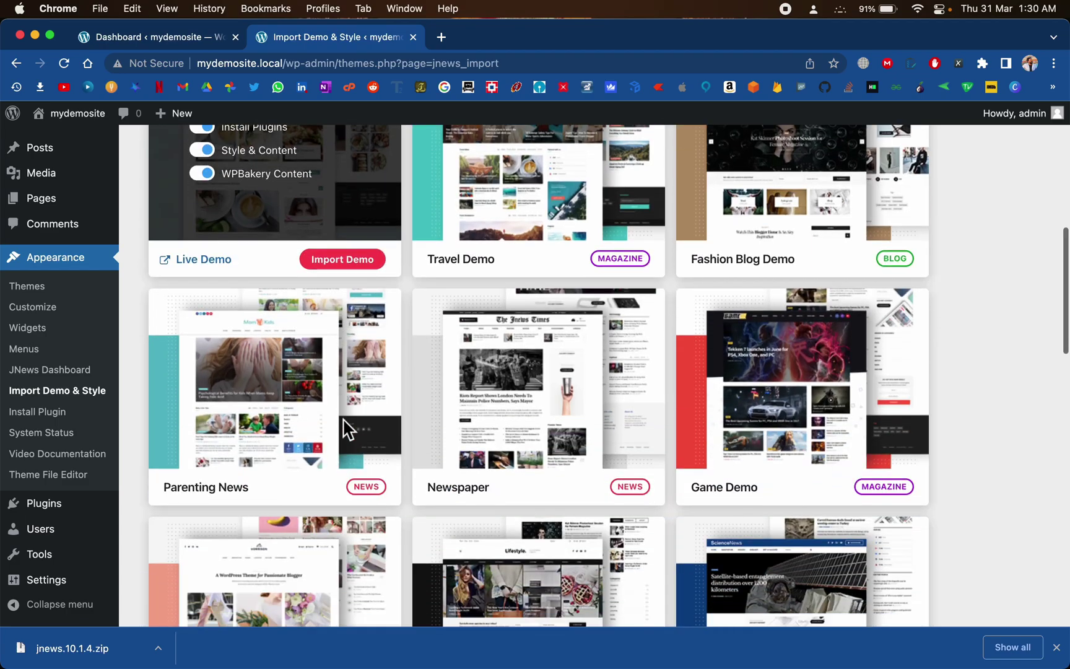
{"action": "scroll", "coordinate": [351, 431], "scroll_direction": "down", "scroll_amount": 11}
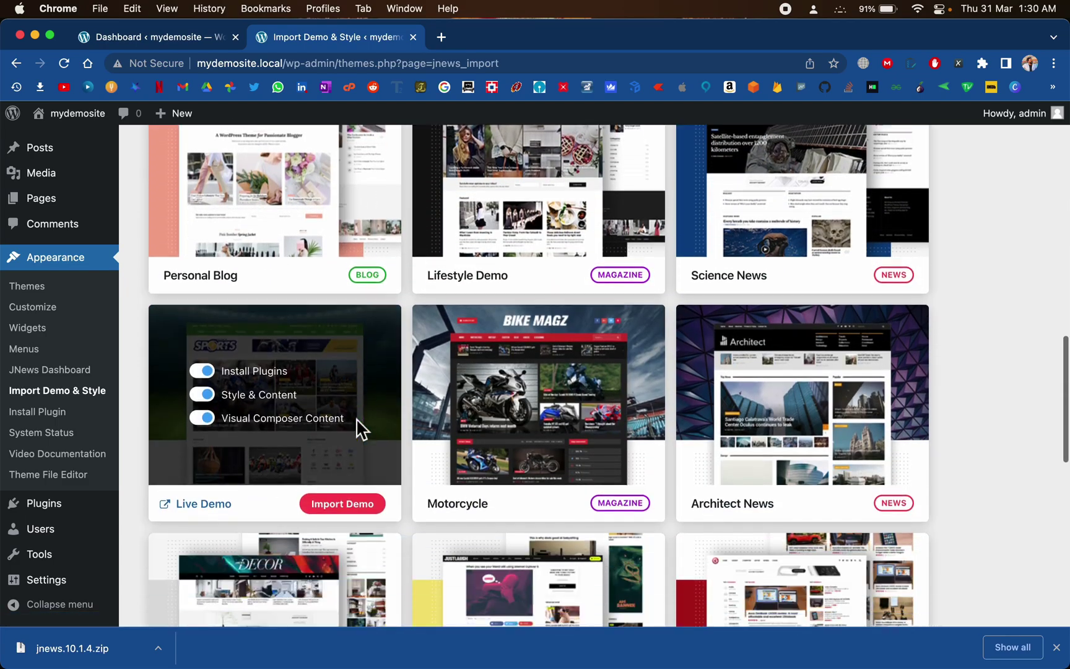
{"action": "scroll", "coordinate": [513, 541], "scroll_direction": "down", "scroll_amount": 8}
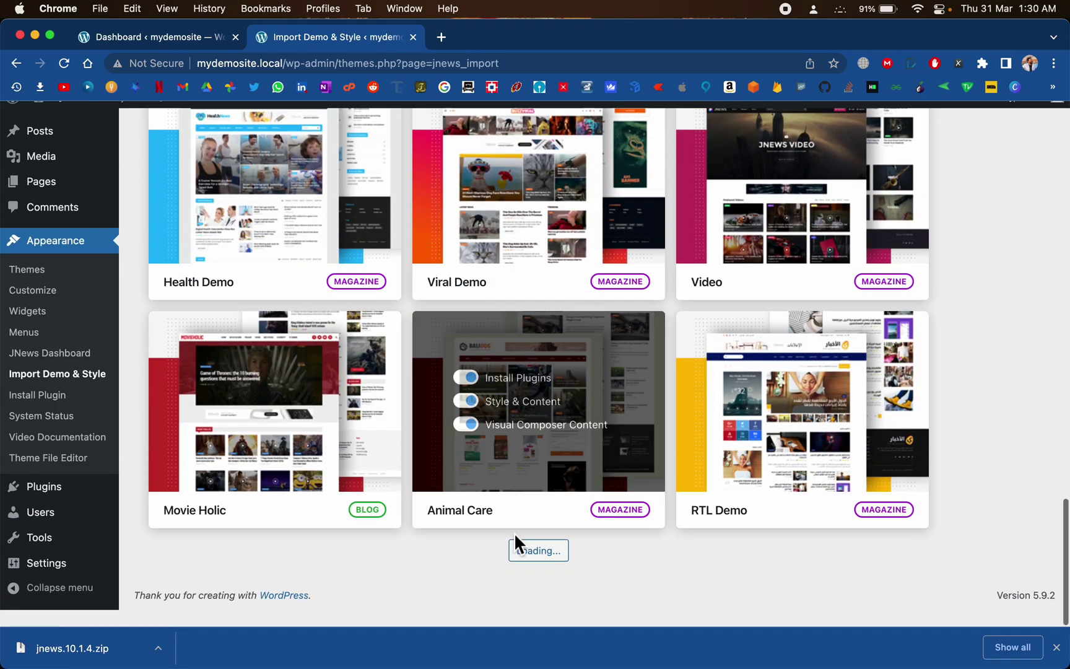
{"action": "scroll", "coordinate": [514, 545], "scroll_direction": "down", "scroll_amount": 12}
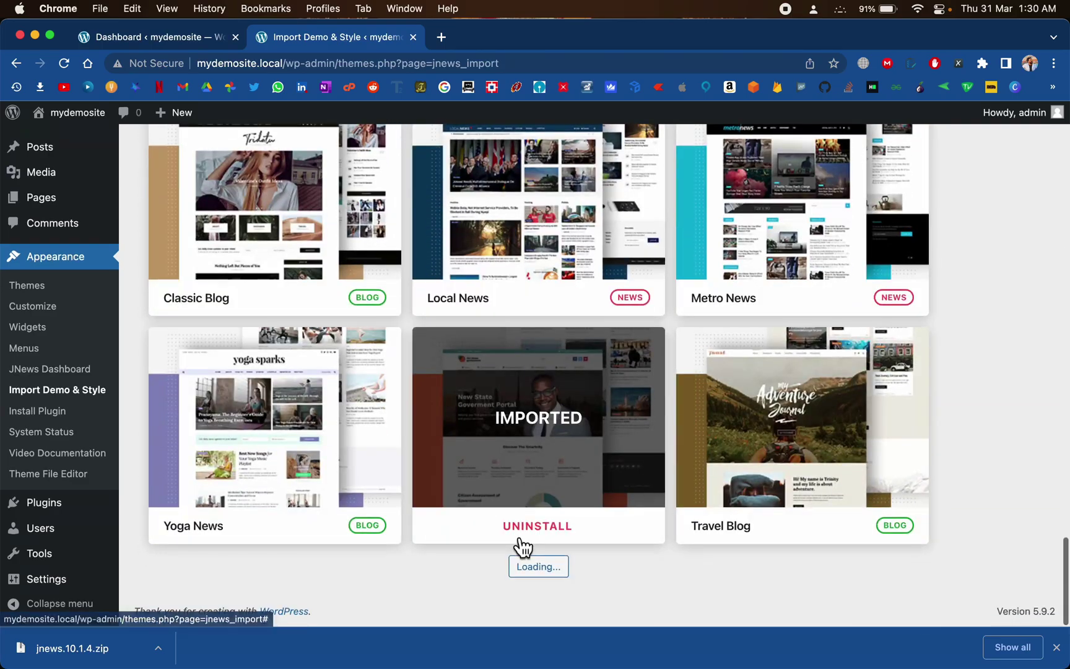
{"action": "scroll", "coordinate": [514, 532], "scroll_direction": "down", "scroll_amount": 6}
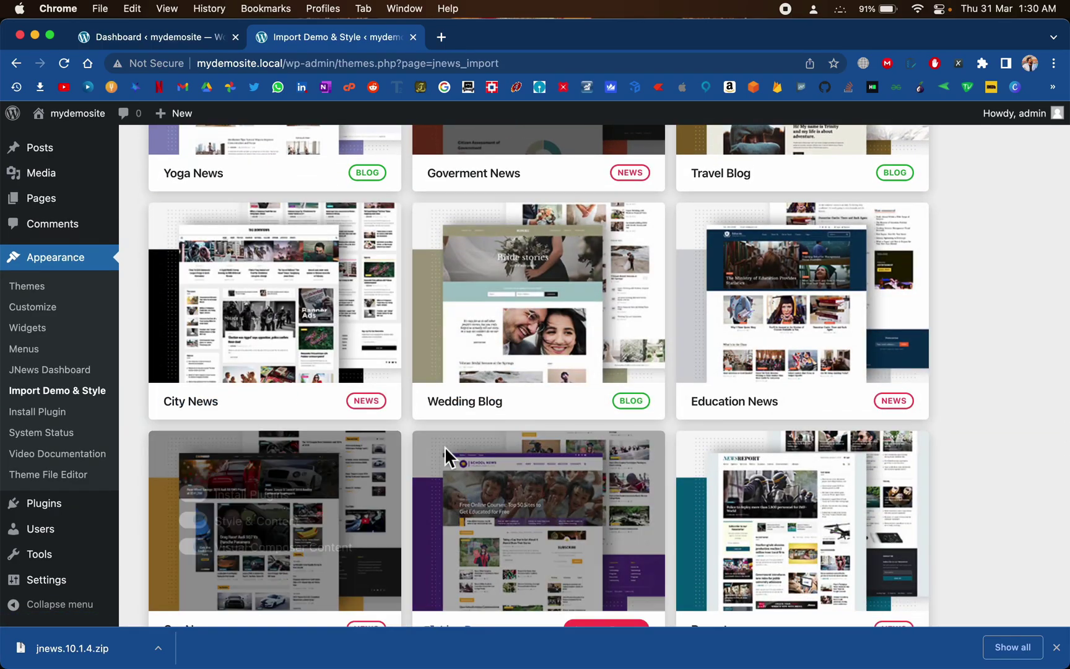
{"action": "scroll", "coordinate": [447, 456], "scroll_direction": "down", "scroll_amount": 2}
{"action": "scroll", "coordinate": [450, 457], "scroll_direction": "down", "scroll_amount": 1}
{"action": "scroll", "coordinate": [445, 446], "scroll_direction": "down", "scroll_amount": 15}
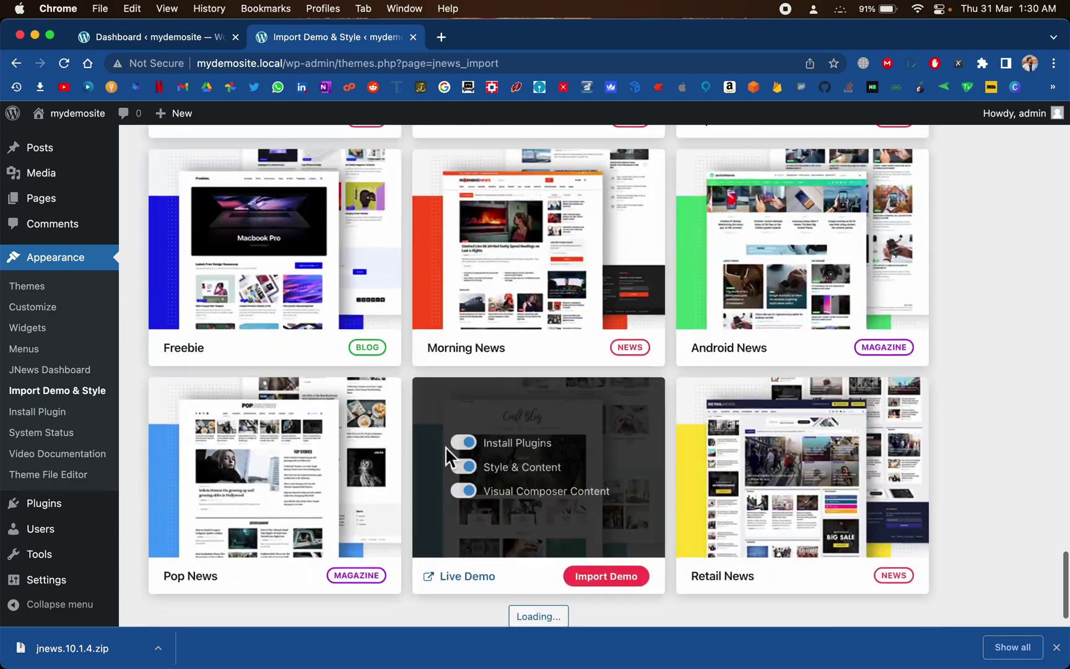
{"action": "scroll", "coordinate": [445, 457], "scroll_direction": "down", "scroll_amount": 10}
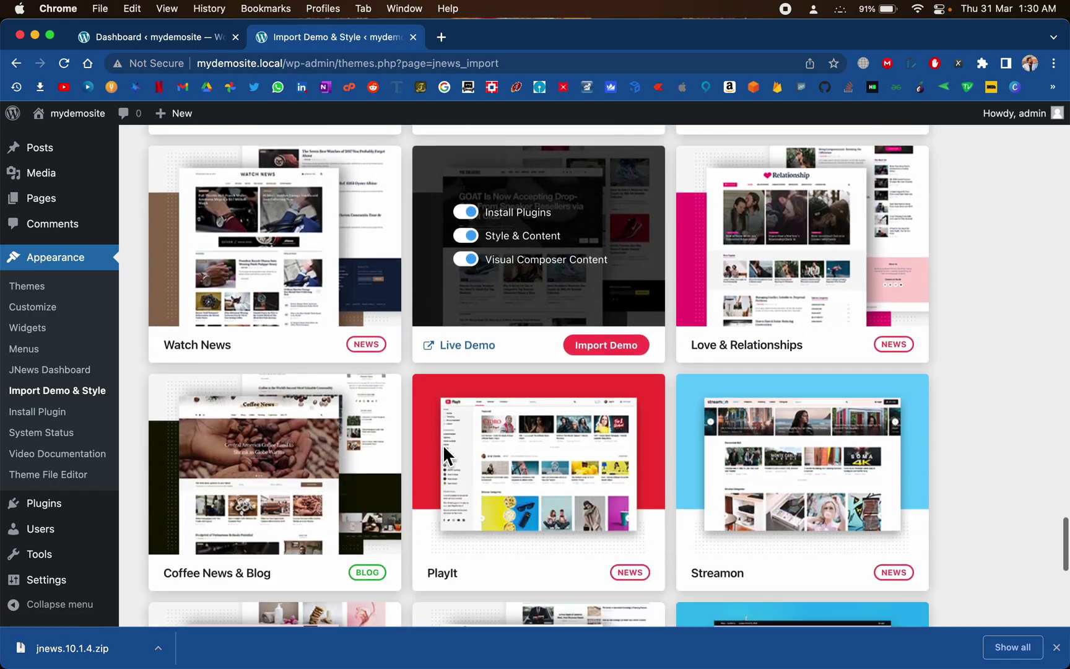
{"action": "scroll", "coordinate": [444, 455], "scroll_direction": "down", "scroll_amount": 15}
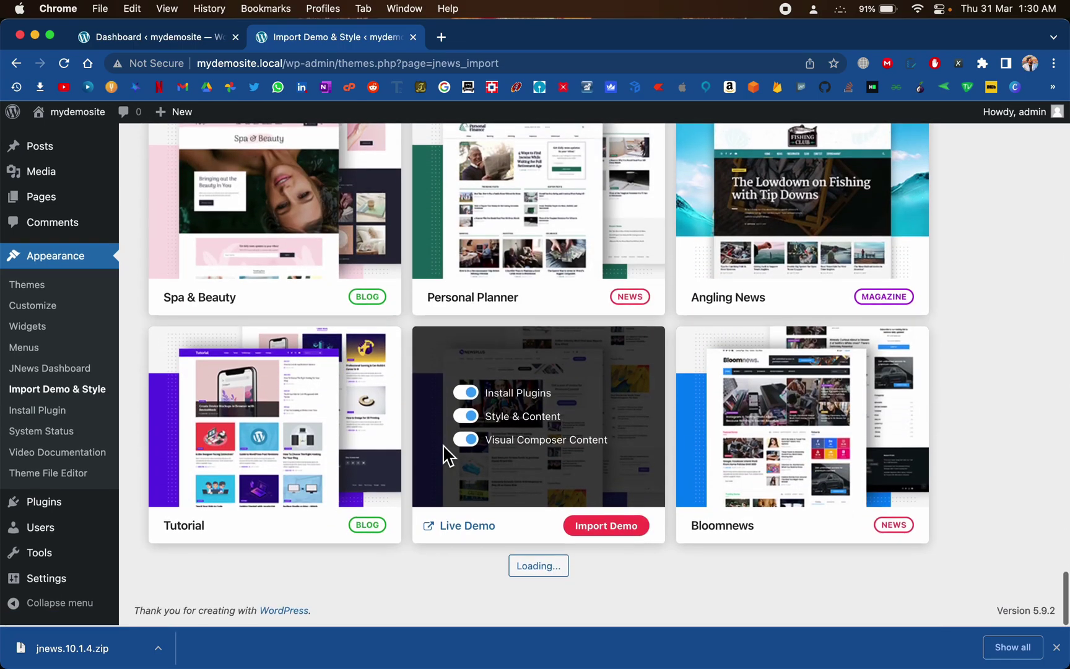
{"action": "scroll", "coordinate": [442, 444], "scroll_direction": "down", "scroll_amount": 3}
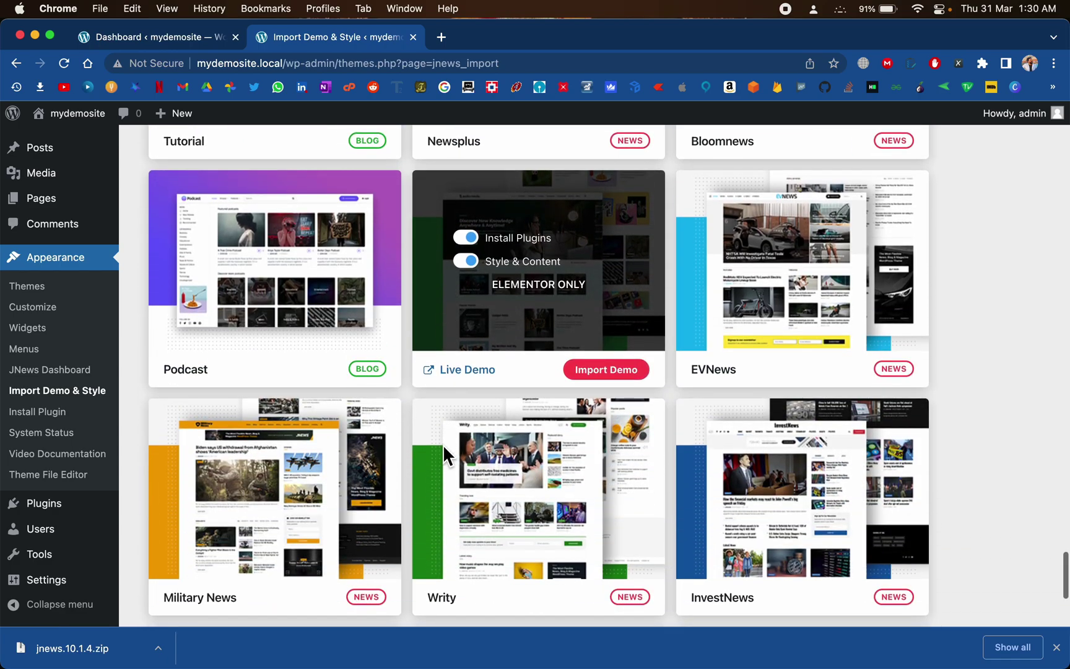
Import the Podcast demo, accepting the Important Notice backup warning with OK
{"action": "mouse_move", "coordinate": [223, 291]}
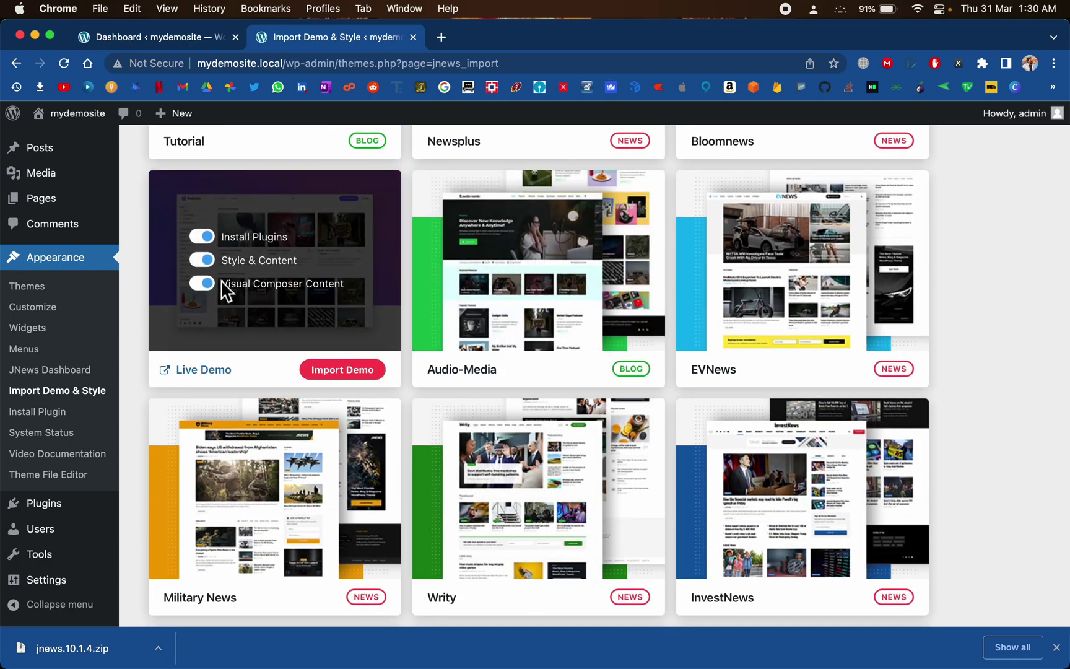
{"action": "left_click", "coordinate": [368, 378]}
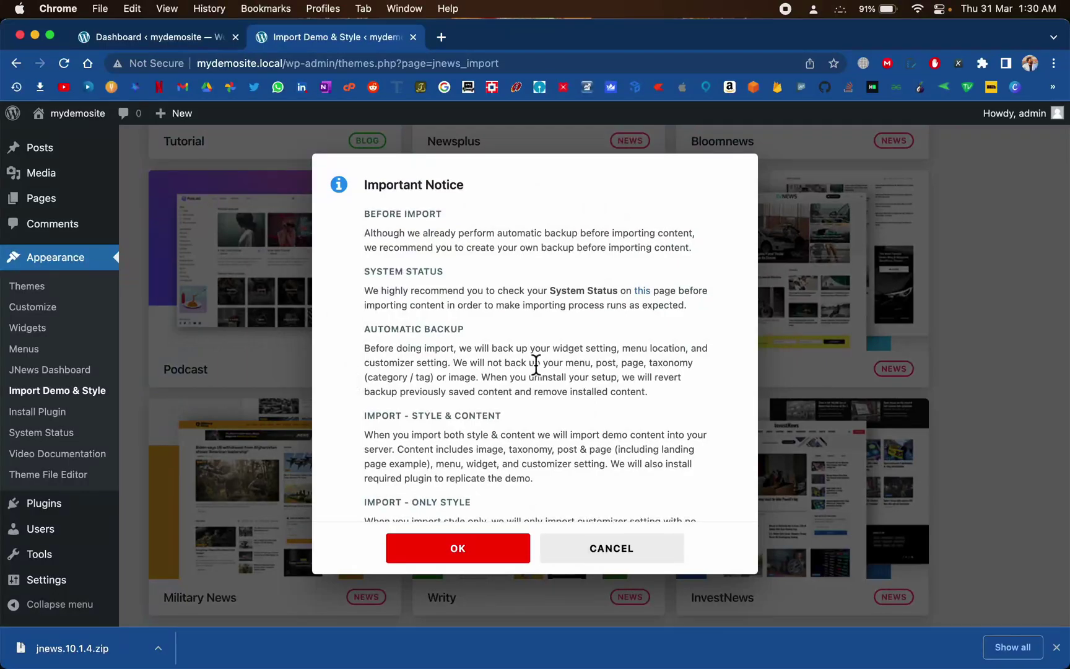
{"action": "scroll", "coordinate": [538, 362], "scroll_direction": "down", "scroll_amount": 5}
{"action": "scroll", "coordinate": [547, 365], "scroll_direction": "up", "scroll_amount": 5}
{"action": "scroll", "coordinate": [542, 470], "scroll_direction": "down", "scroll_amount": 5}
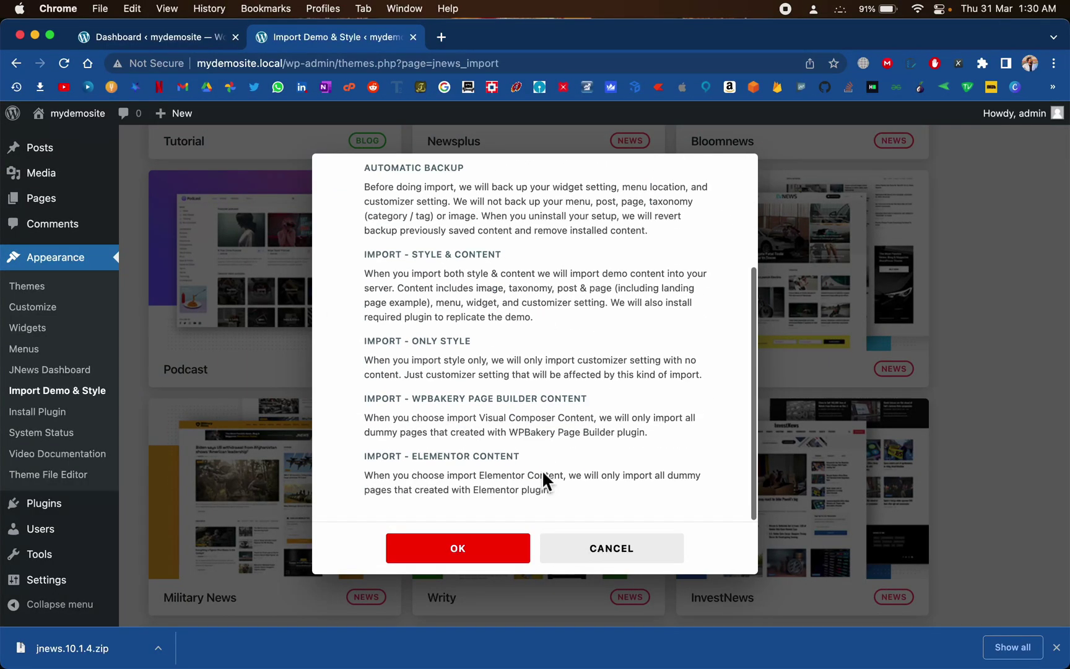
{"action": "left_click", "coordinate": [463, 557]}
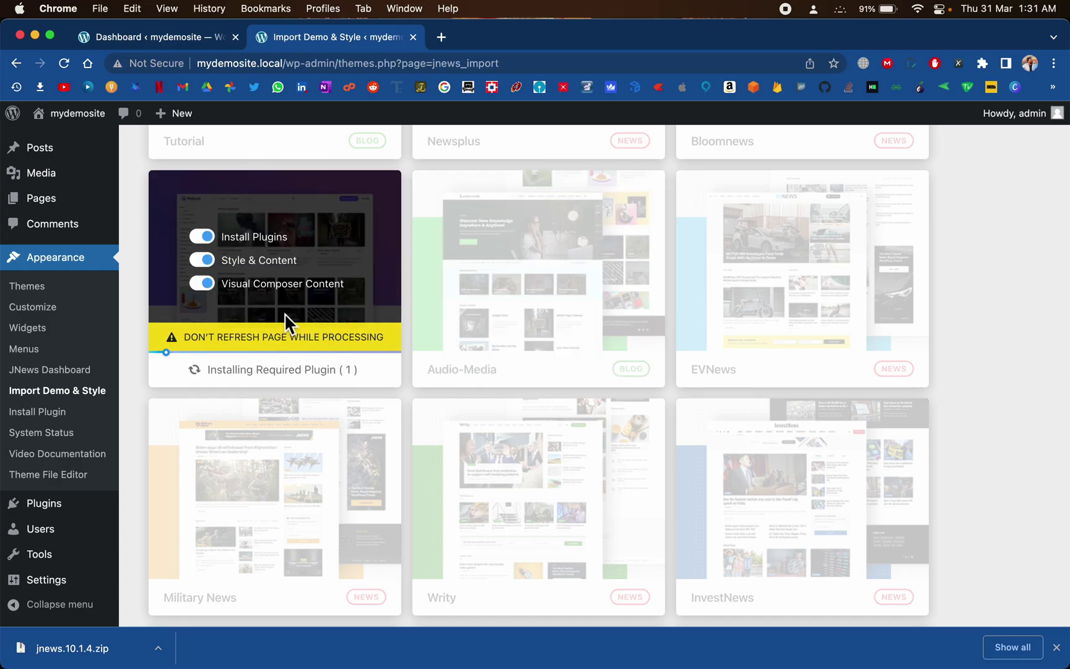
Search Google for 'jnews theme' in a new tab and open its ThemeForest page
{"action": "left_click", "coordinate": [444, 39]}
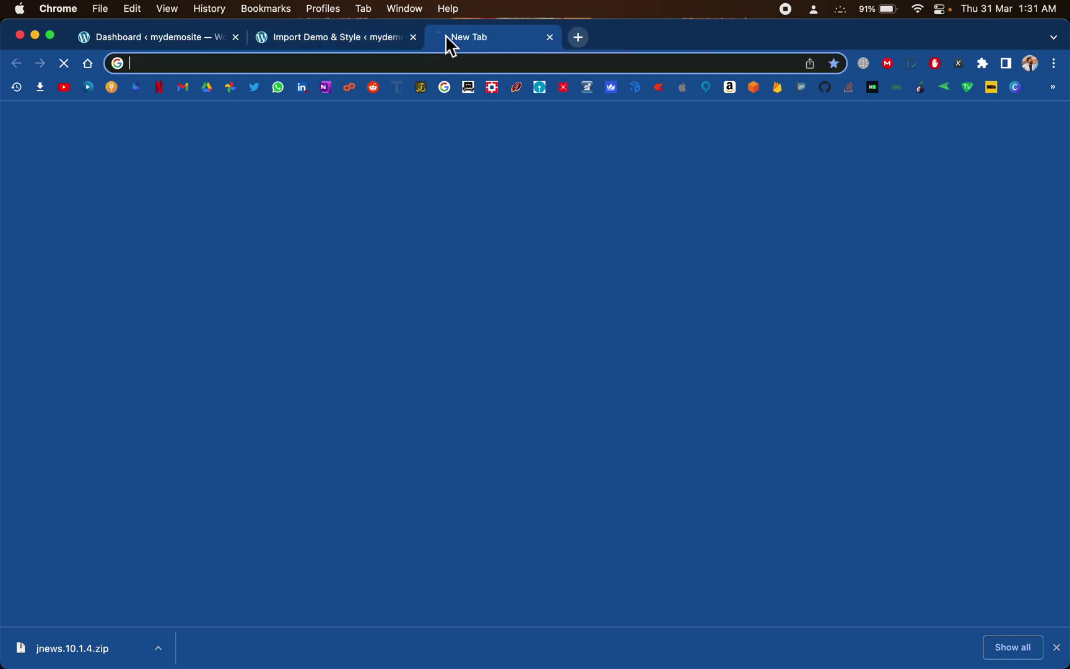
{"action": "type", "text": "jnews theme"}
{"action": "key", "text": "Return"}
{"action": "left_click", "coordinate": [266, 266]}
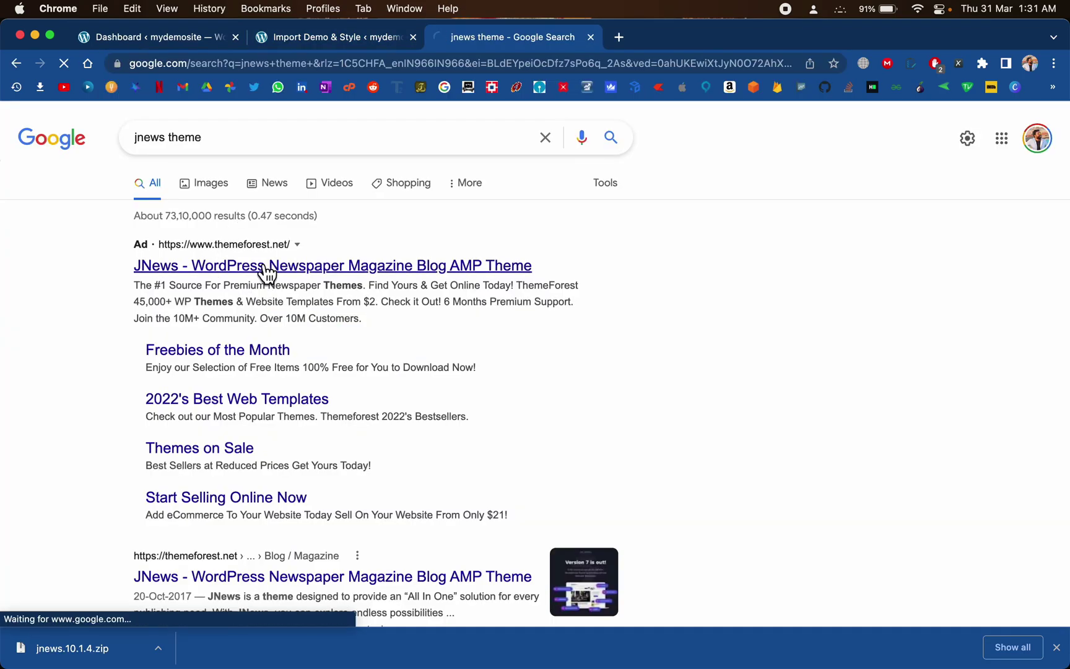
Highlight the JNews $59 price and product title, then return to the demo import
{"action": "scroll", "coordinate": [398, 291], "scroll_direction": "down", "scroll_amount": 1}
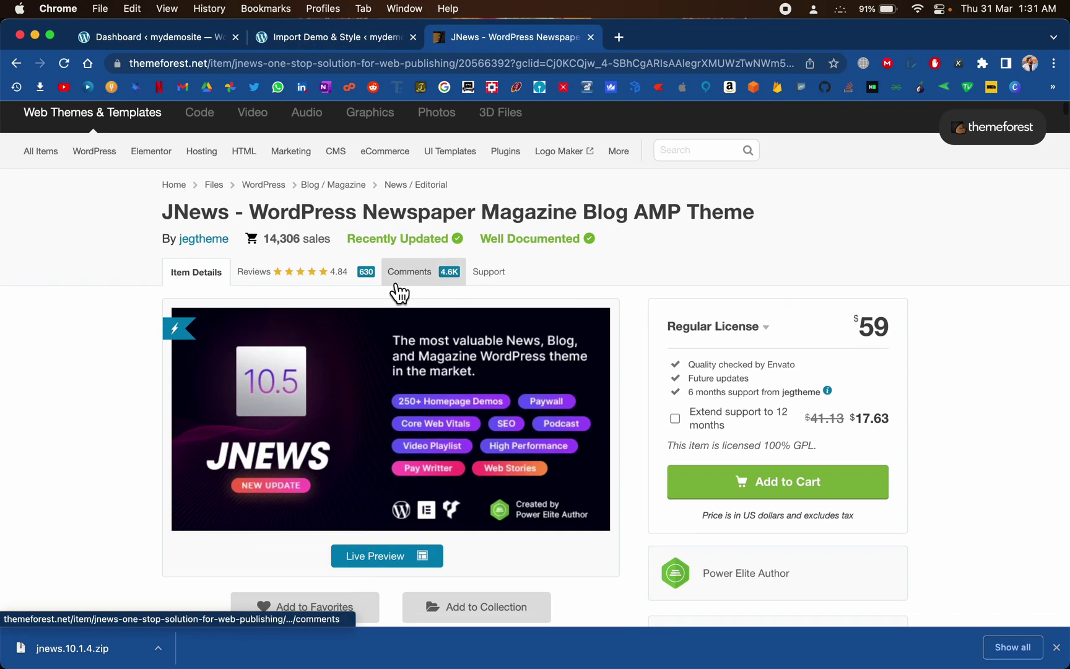
{"action": "left_click_drag", "start_coordinate": [910, 328], "coordinate": [829, 331]}
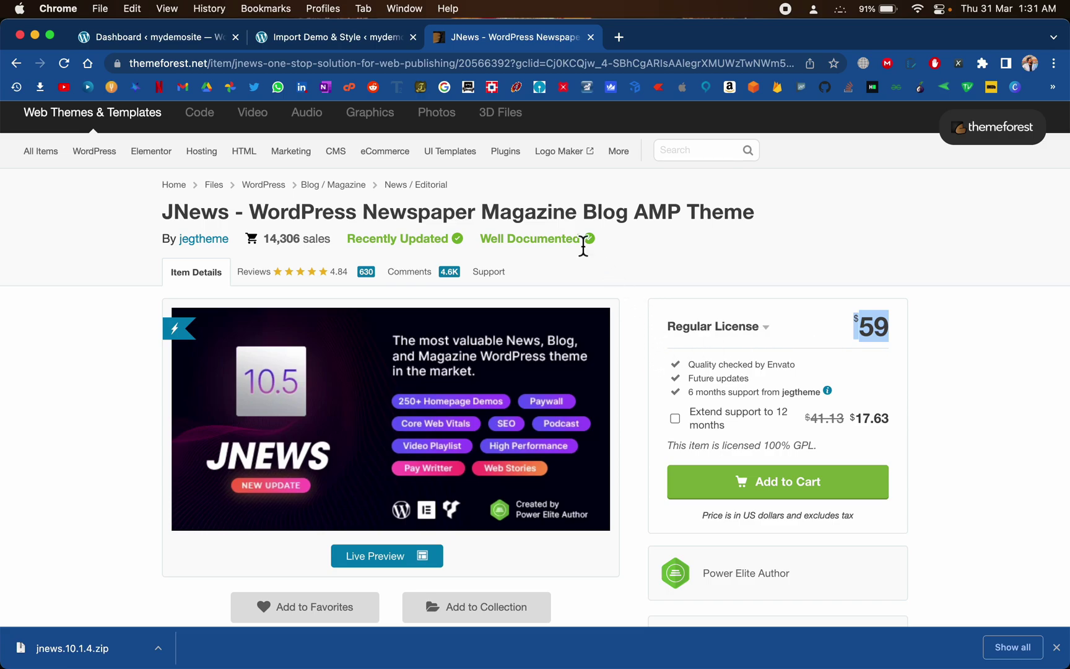
{"action": "triple_click", "coordinate": [409, 205]}
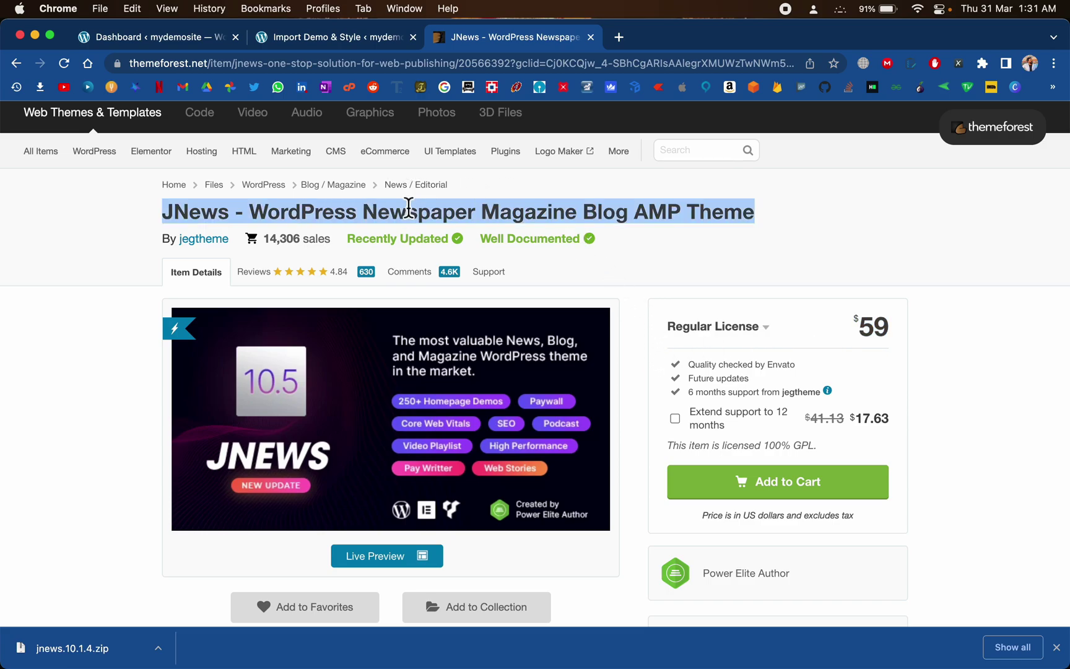
{"action": "double_click", "coordinate": [387, 206]}
{"action": "triple_click", "coordinate": [316, 207]}
{"action": "left_click", "coordinate": [328, 37]}
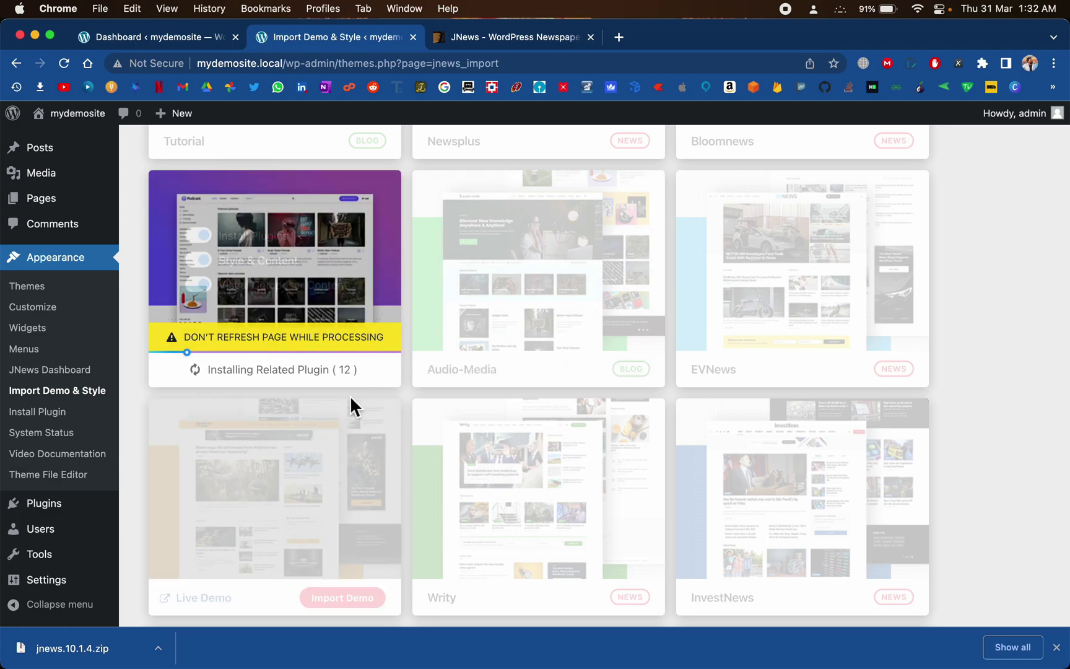
Dismiss the Podcast import success message and select mydemosite.local/ in the address bar for copying
{"action": "mouse_move", "coordinate": [303, 337]}
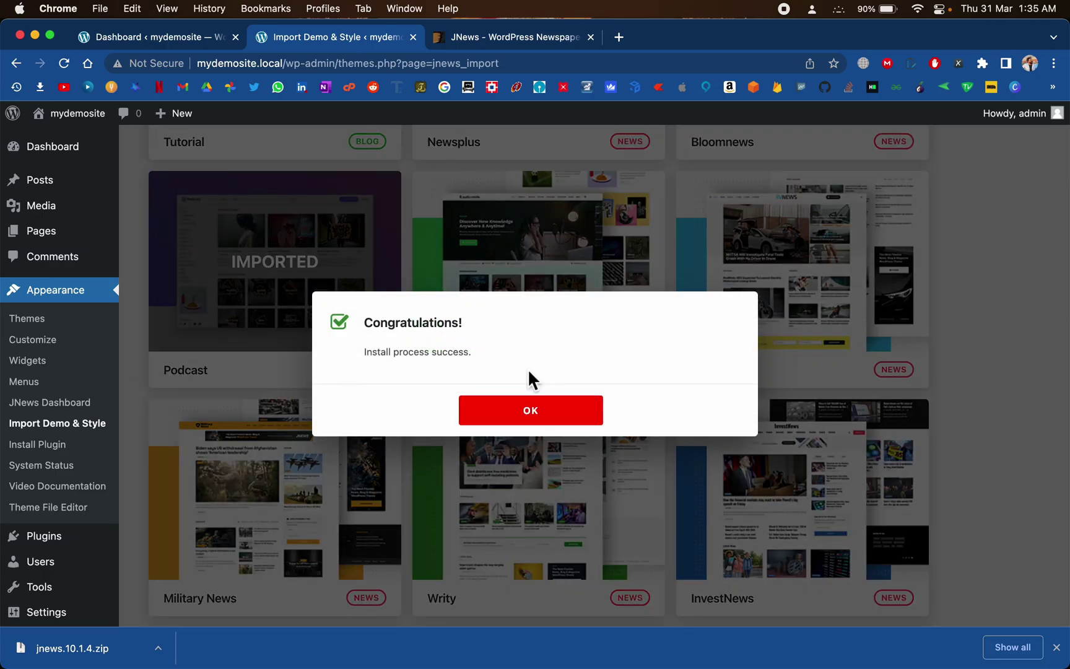
{"action": "left_click", "coordinate": [568, 418]}
{"action": "scroll", "coordinate": [354, 339], "scroll_direction": "down", "scroll_amount": 10}
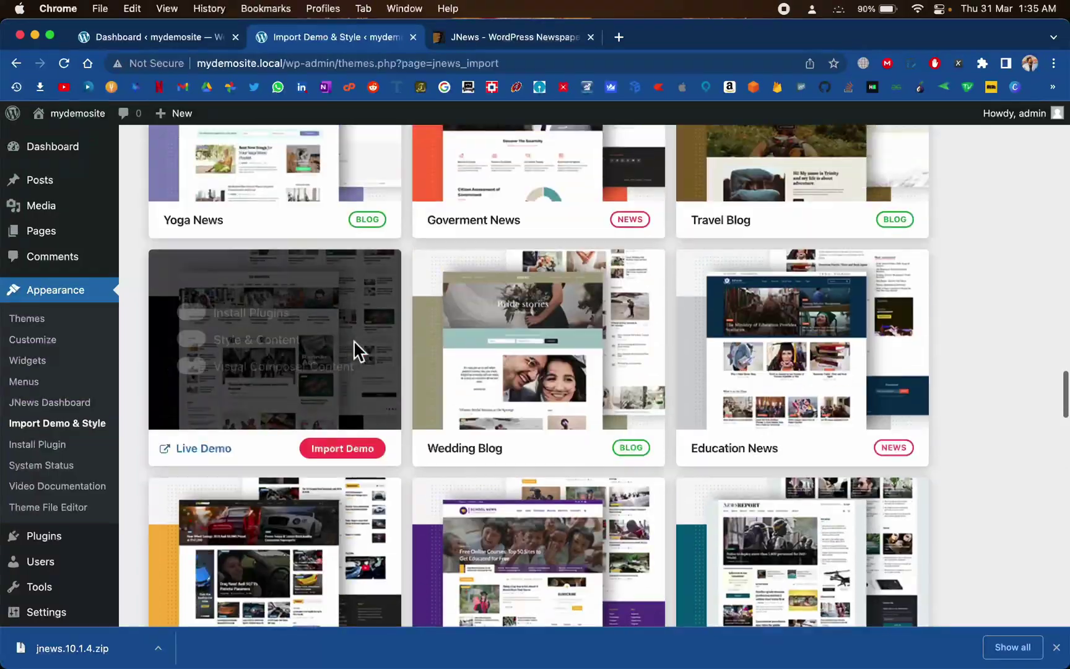
{"action": "scroll", "coordinate": [354, 340], "scroll_direction": "up", "scroll_amount": 15}
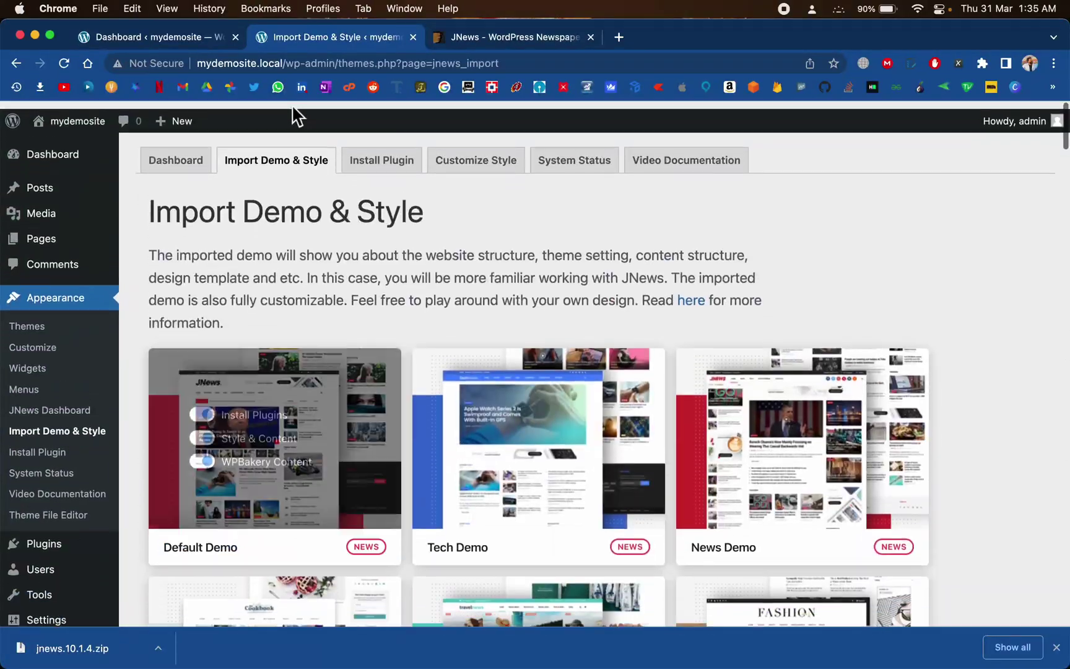
{"action": "left_click_drag", "start_coordinate": [286, 63], "coordinate": [196, 63]}
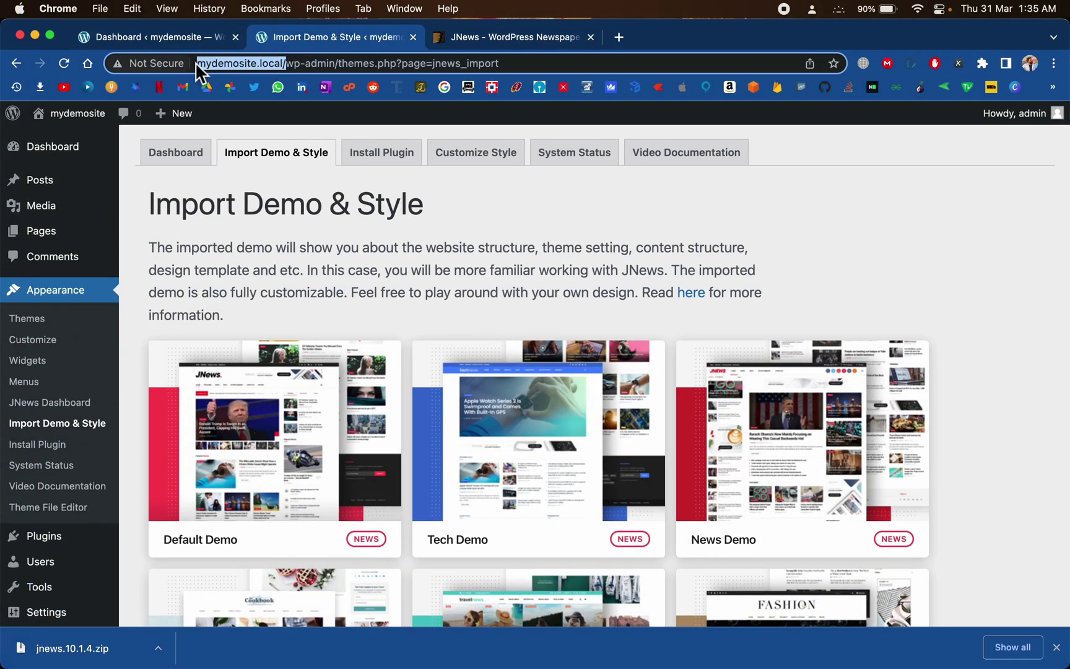
{"action": "right_click", "coordinate": [242, 66]}
Copy the site address, close the ThemeForest tab and load mydemosite.local in a new tab
{"action": "left_click", "coordinate": [293, 182]}
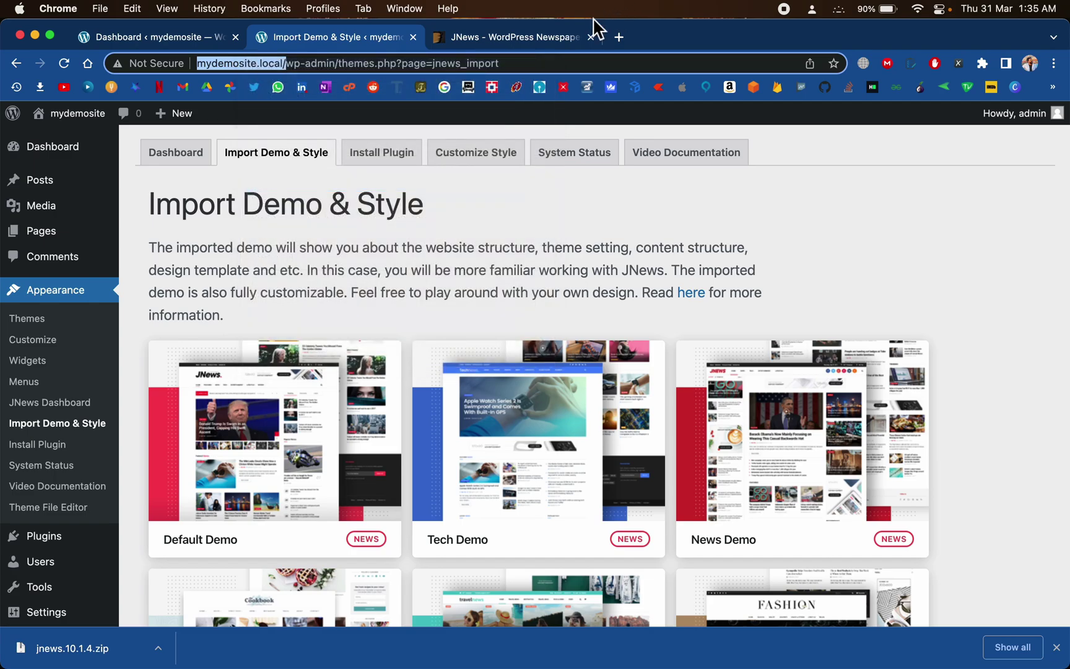
{"action": "left_click", "coordinate": [590, 36]}
{"action": "left_click", "coordinate": [434, 36]}
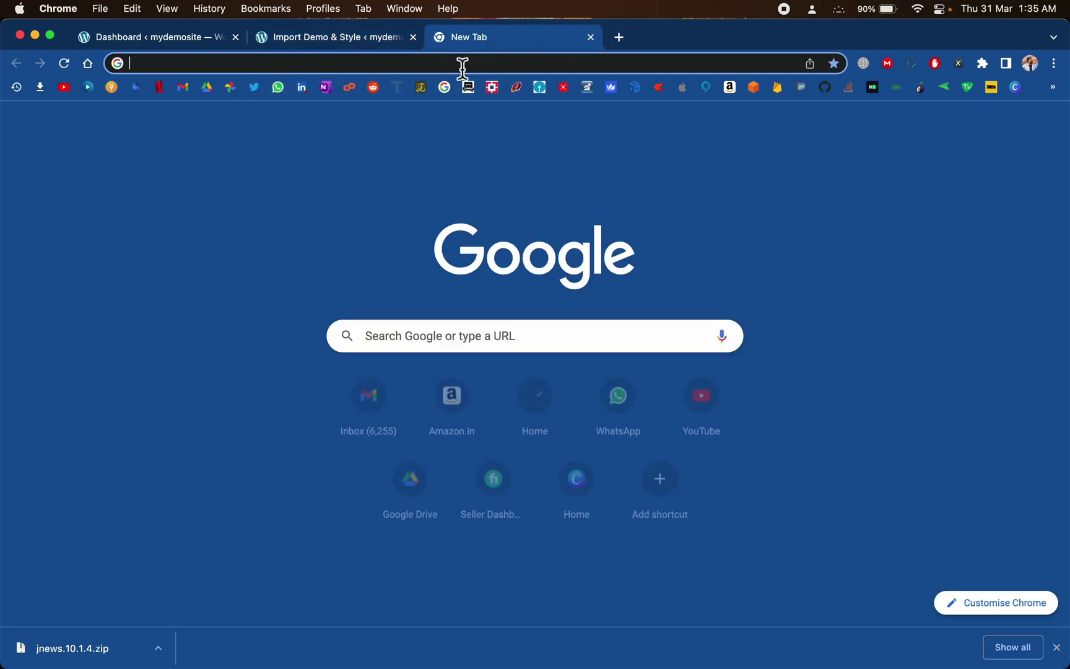
{"action": "right_click", "coordinate": [462, 67]}
{"action": "left_click", "coordinate": [490, 163]}
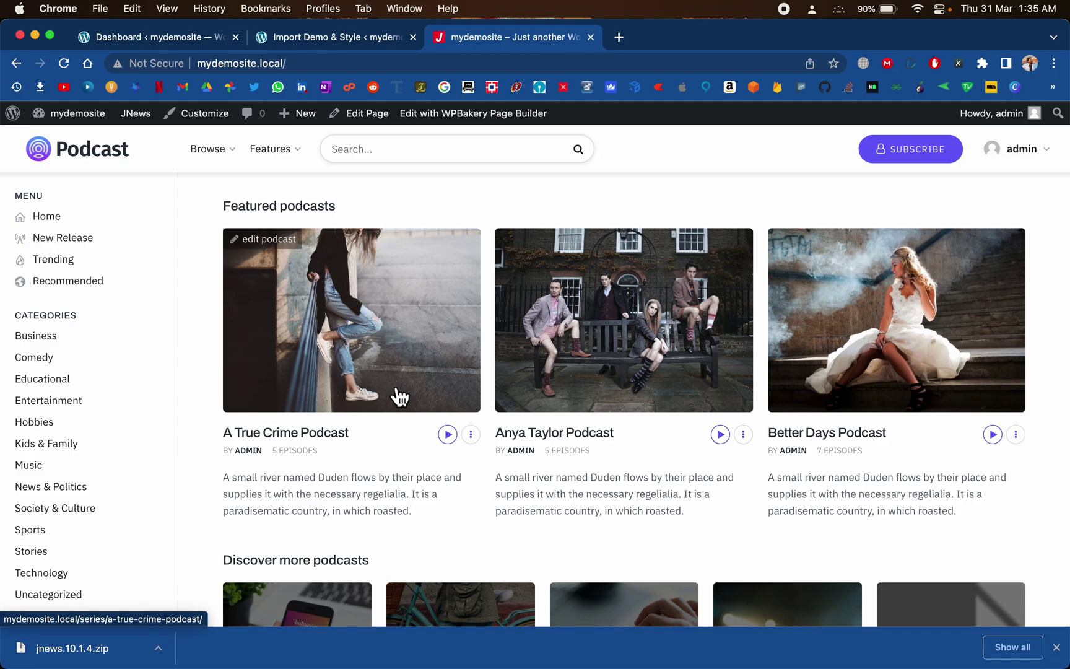
Scroll through the homepage's featured, category, popular and trending podcast sections
{"action": "scroll", "coordinate": [391, 393], "scroll_direction": "down", "scroll_amount": 2}
{"action": "scroll", "coordinate": [392, 393], "scroll_direction": "down", "scroll_amount": 5}
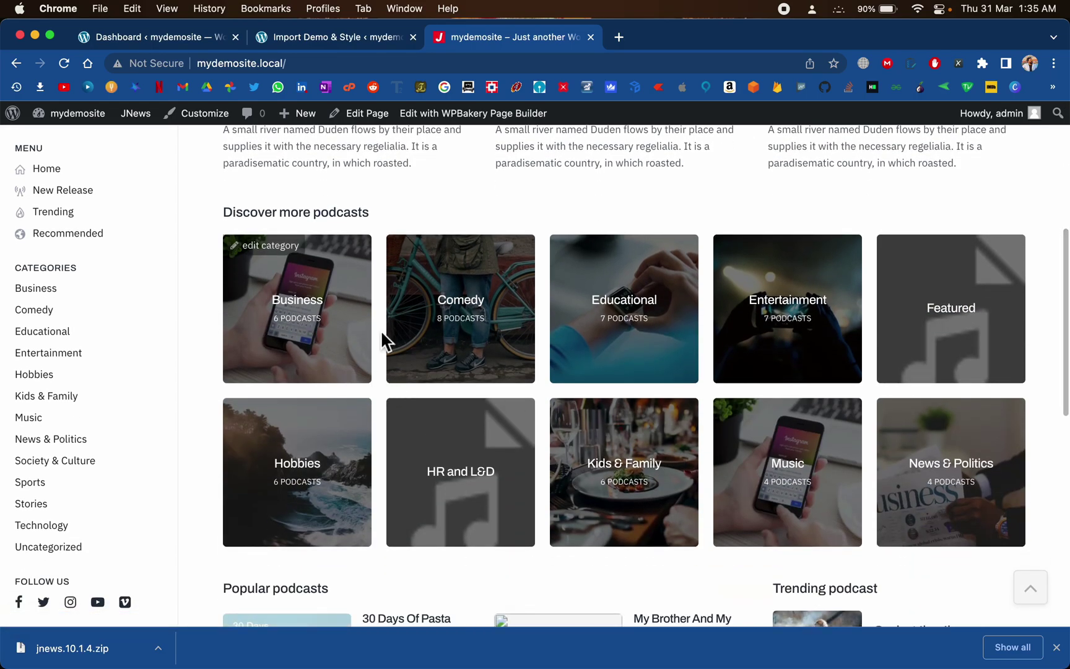
{"action": "scroll", "coordinate": [410, 339], "scroll_direction": "up", "scroll_amount": 5}
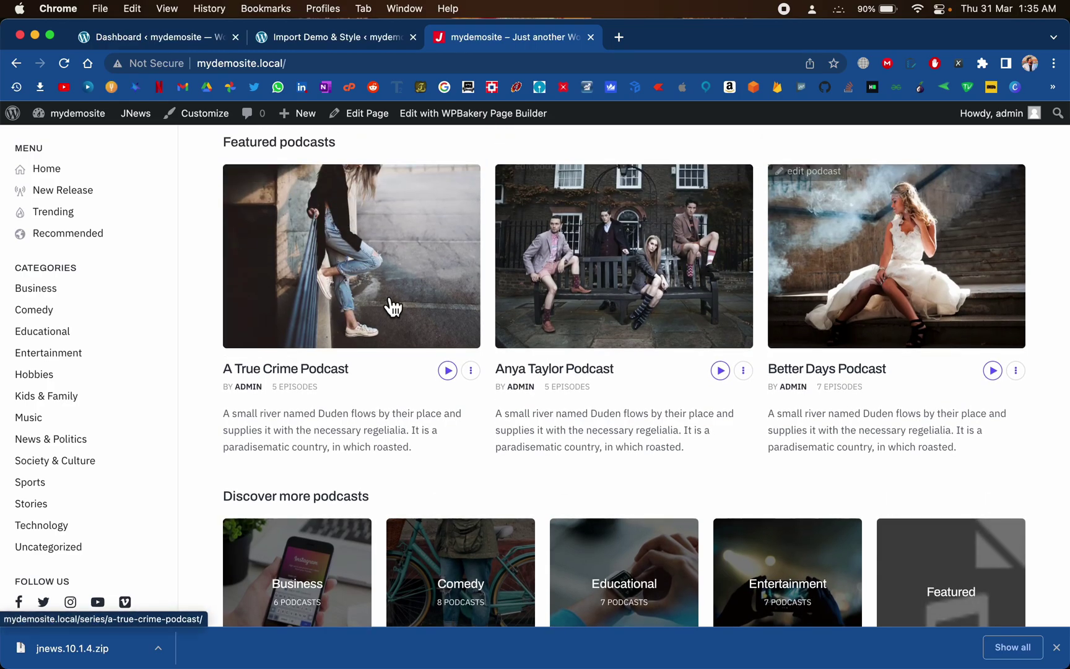
{"action": "scroll", "coordinate": [700, 478], "scroll_direction": "down", "scroll_amount": 3}
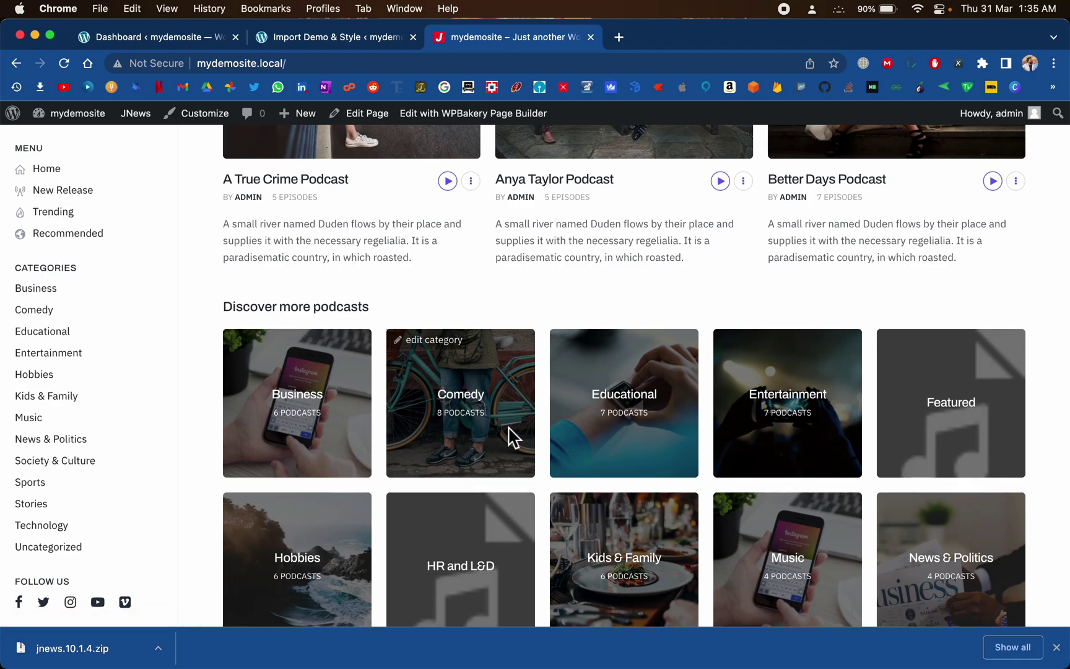
{"action": "scroll", "coordinate": [699, 429], "scroll_direction": "down", "scroll_amount": 1}
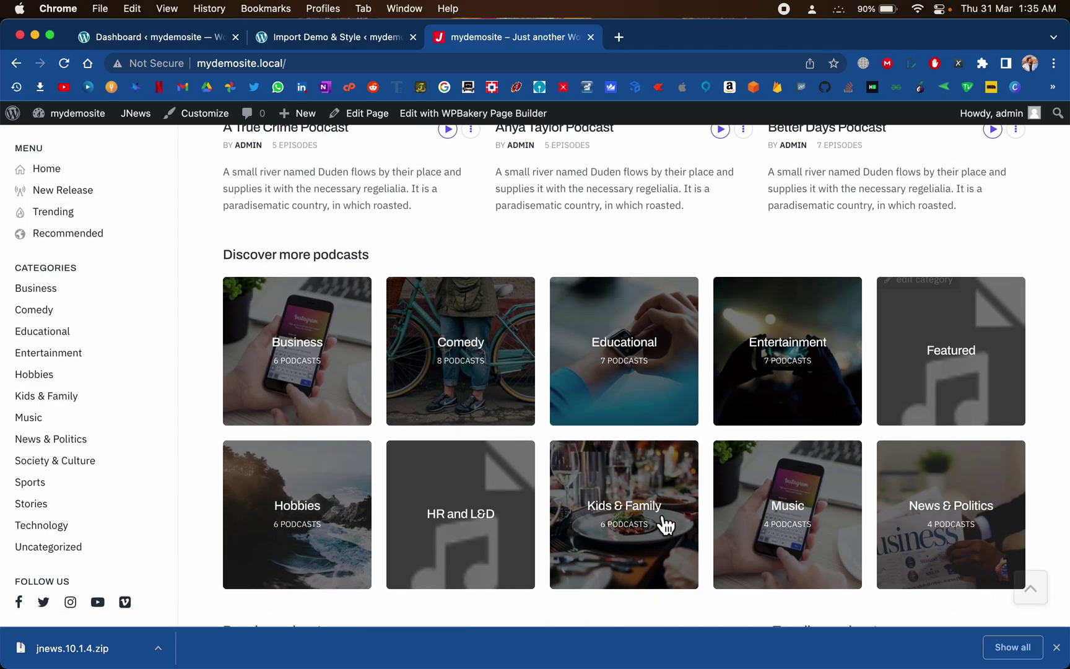
{"action": "scroll", "coordinate": [485, 529], "scroll_direction": "down", "scroll_amount": 5}
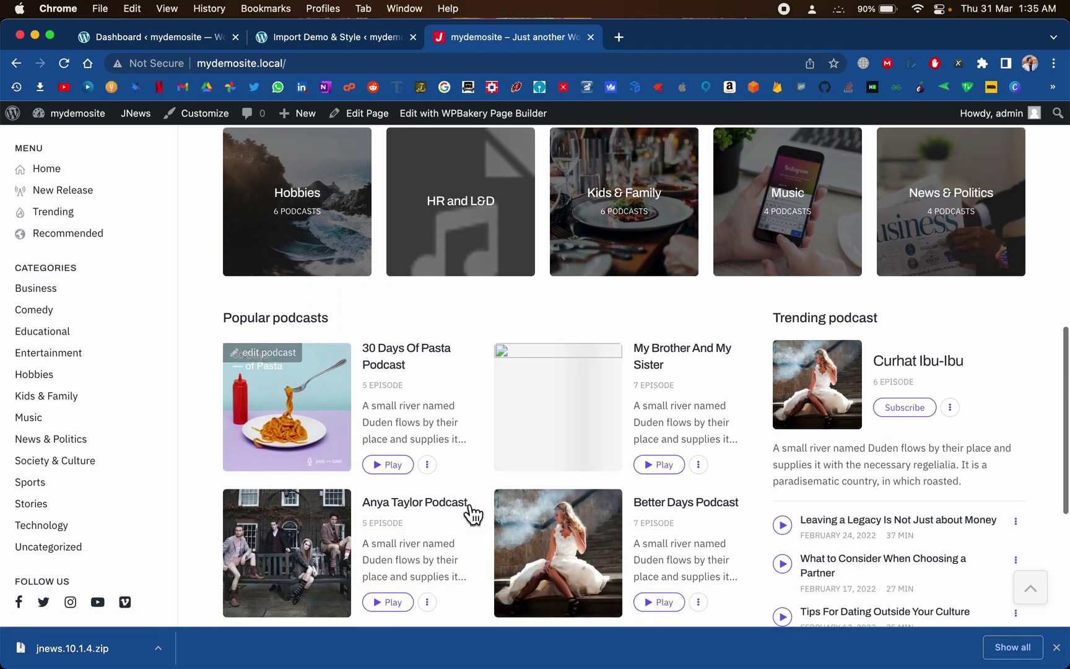
{"action": "scroll", "coordinate": [730, 403], "scroll_direction": "down", "scroll_amount": 3}
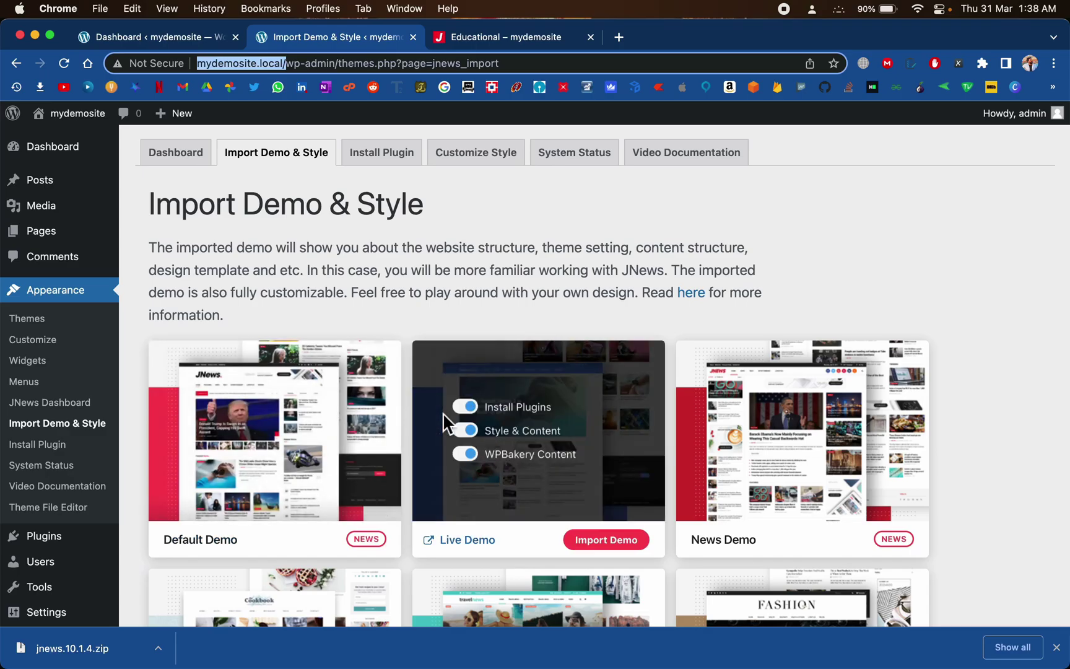
Scroll down the JNews demo grid to look over more available demos
{"action": "scroll", "coordinate": [443, 413], "scroll_direction": "down", "scroll_amount": 7}
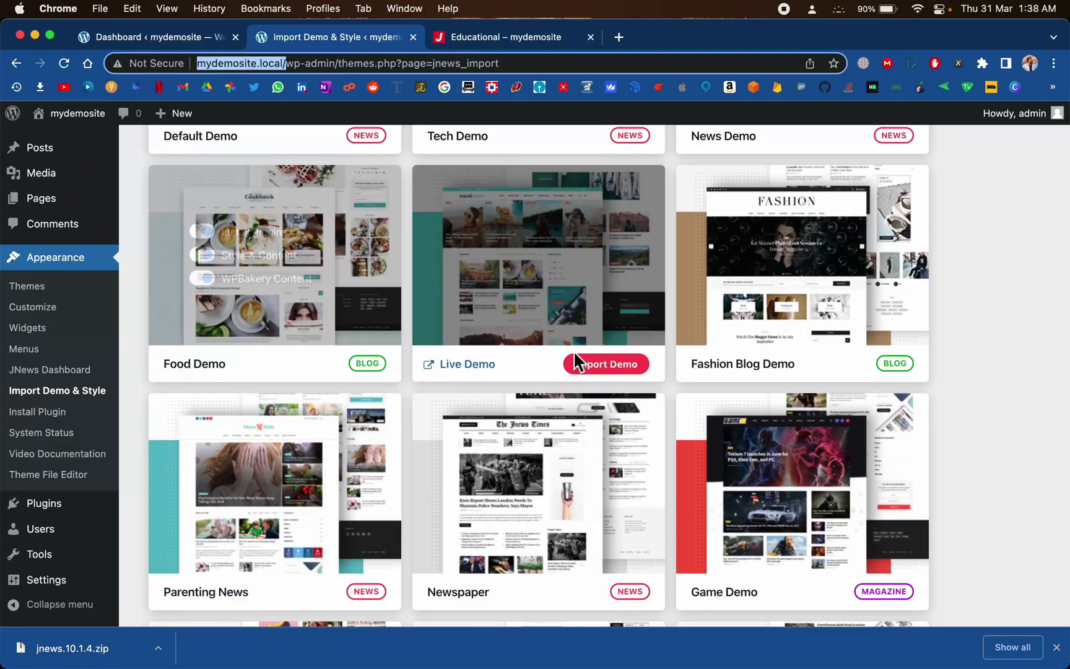
{"action": "scroll", "coordinate": [523, 566], "scroll_direction": "down", "scroll_amount": 9}
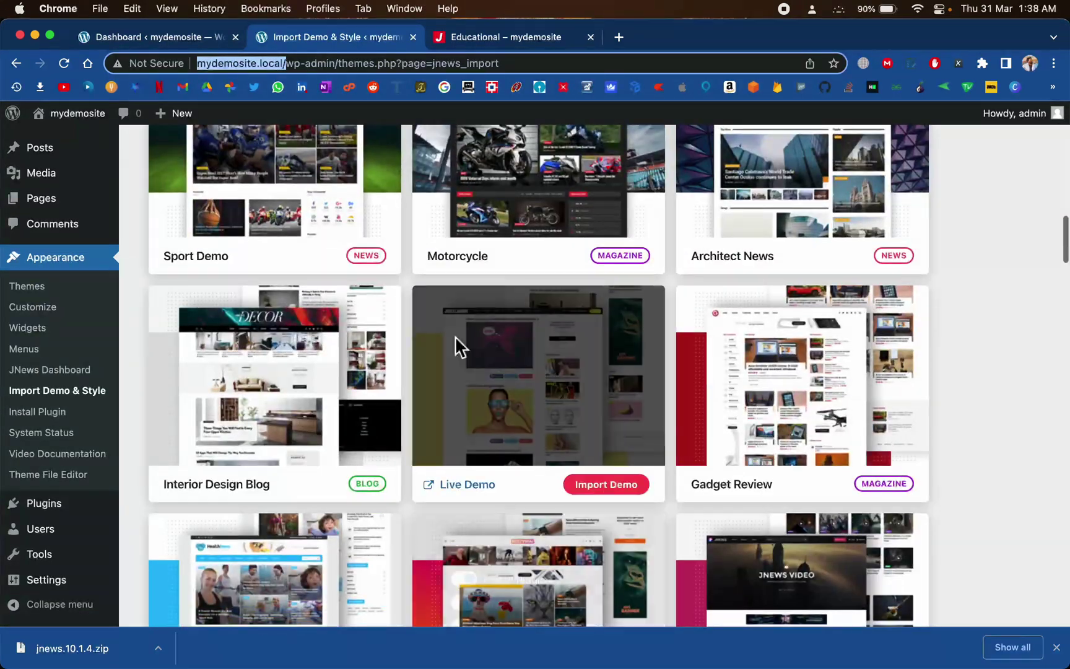
{"action": "scroll", "coordinate": [537, 411], "scroll_direction": "down", "scroll_amount": 10}
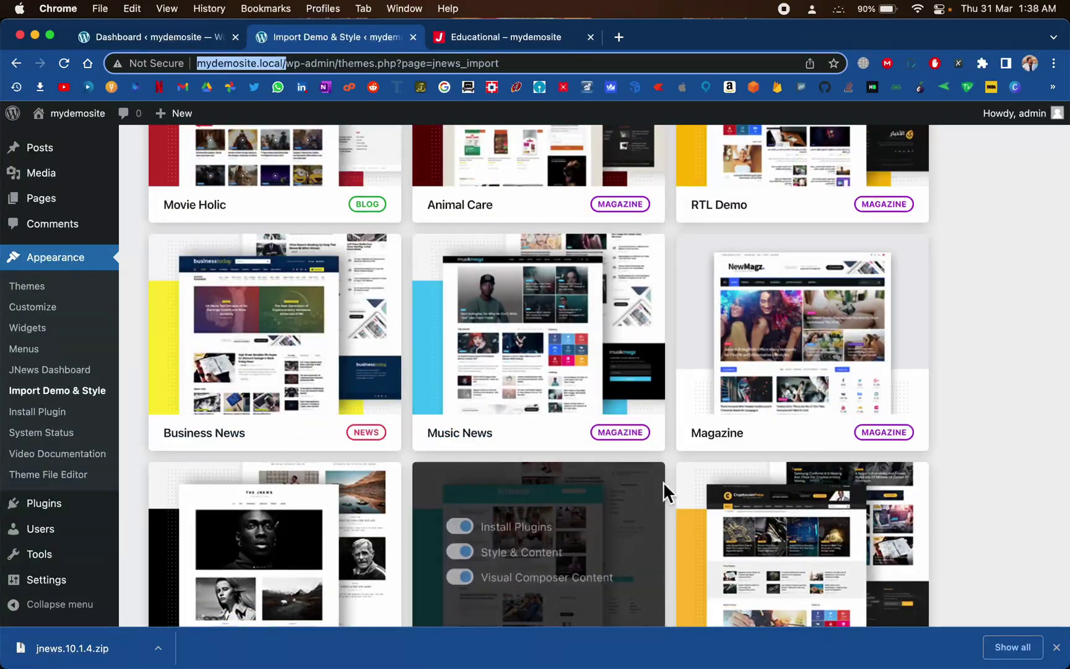
{"action": "scroll", "coordinate": [663, 489], "scroll_direction": "down", "scroll_amount": 5}
{"action": "scroll", "coordinate": [762, 469], "scroll_direction": "down", "scroll_amount": 8}
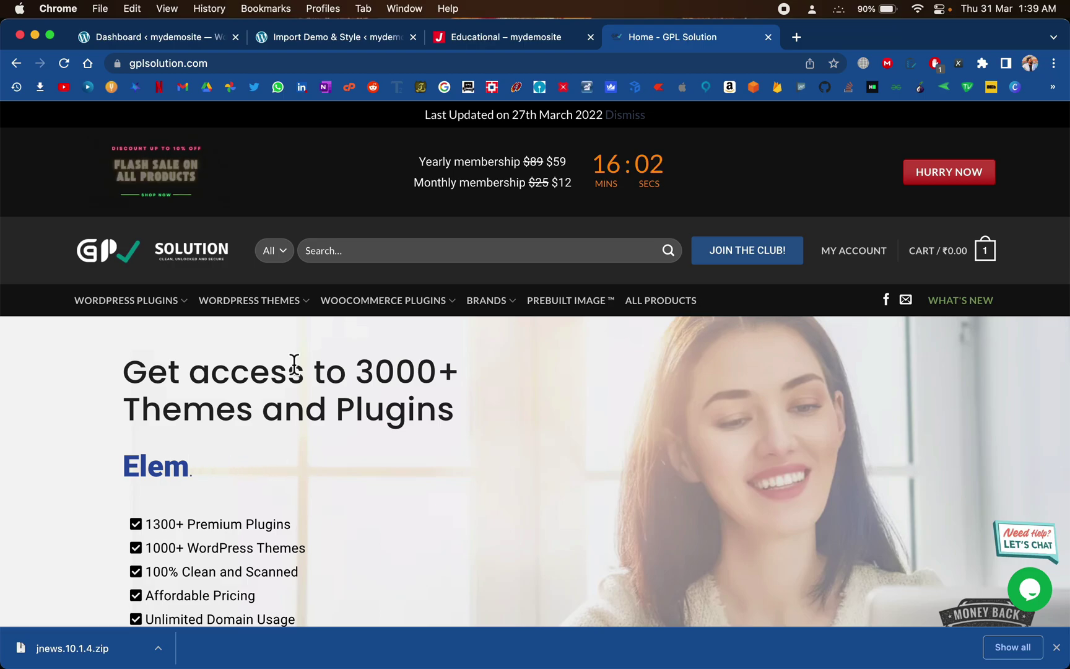
Scroll to the membership pricing cards and highlight the $12 Monthly Plan details
{"action": "scroll", "coordinate": [295, 364], "scroll_direction": "down", "scroll_amount": 1}
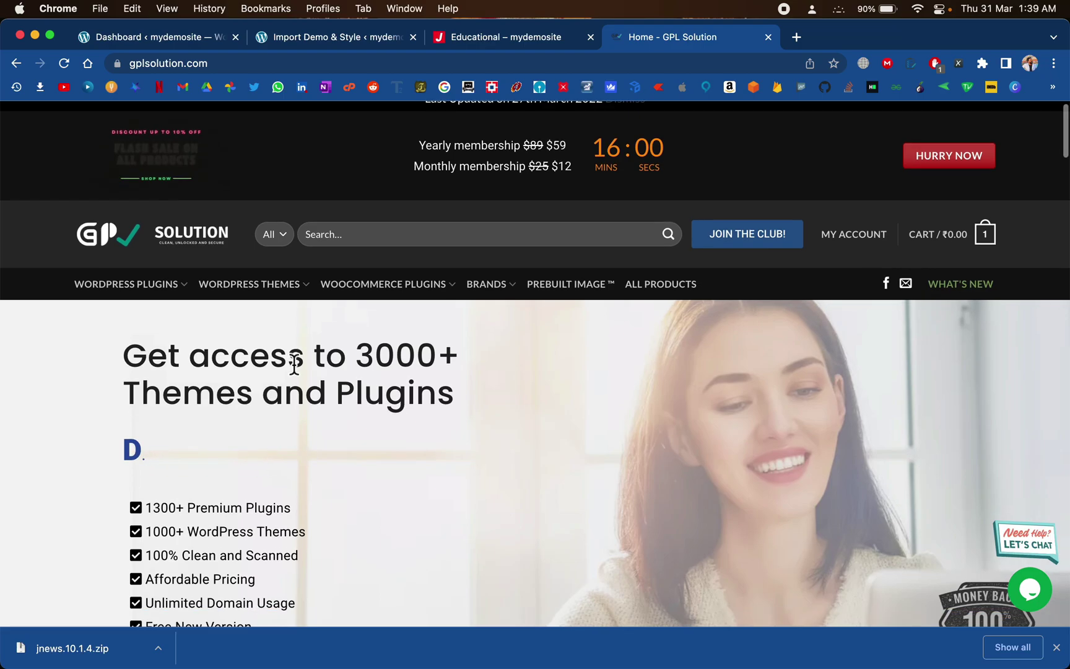
{"action": "scroll", "coordinate": [295, 365], "scroll_direction": "down", "scroll_amount": 20}
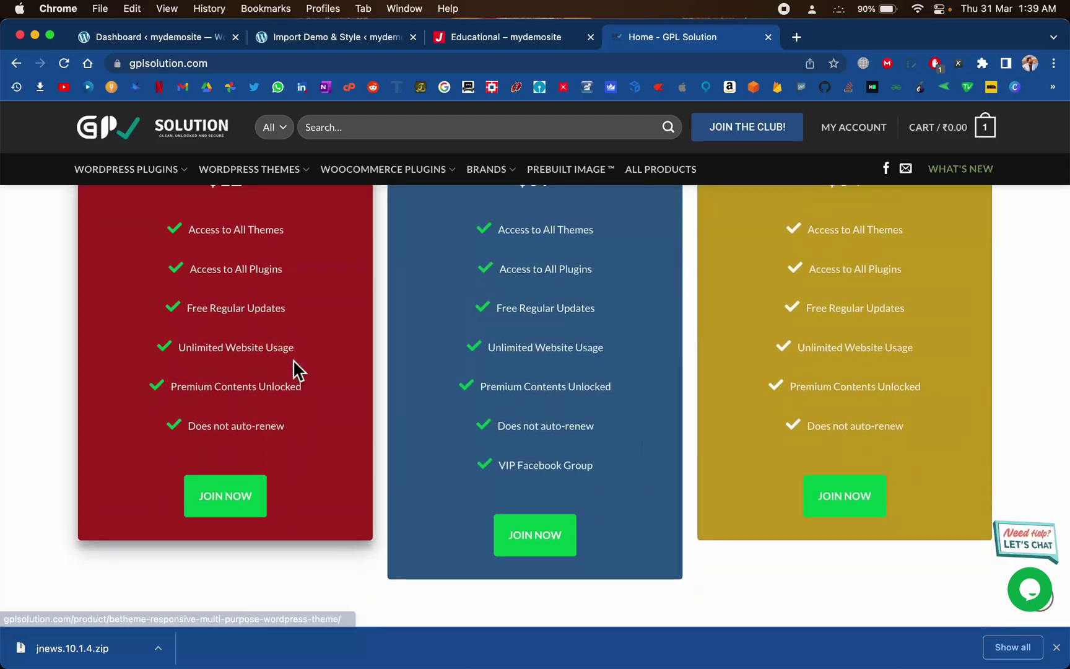
{"action": "scroll", "coordinate": [293, 359], "scroll_direction": "up", "scroll_amount": 4}
{"action": "left_click_drag", "start_coordinate": [163, 241], "coordinate": [294, 443]}
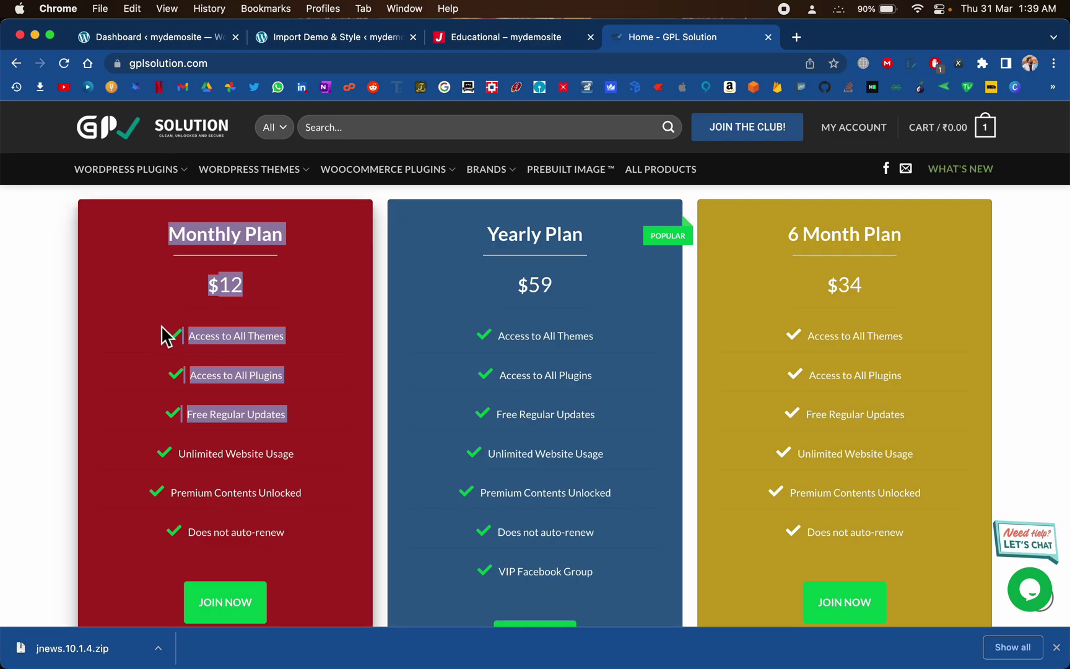